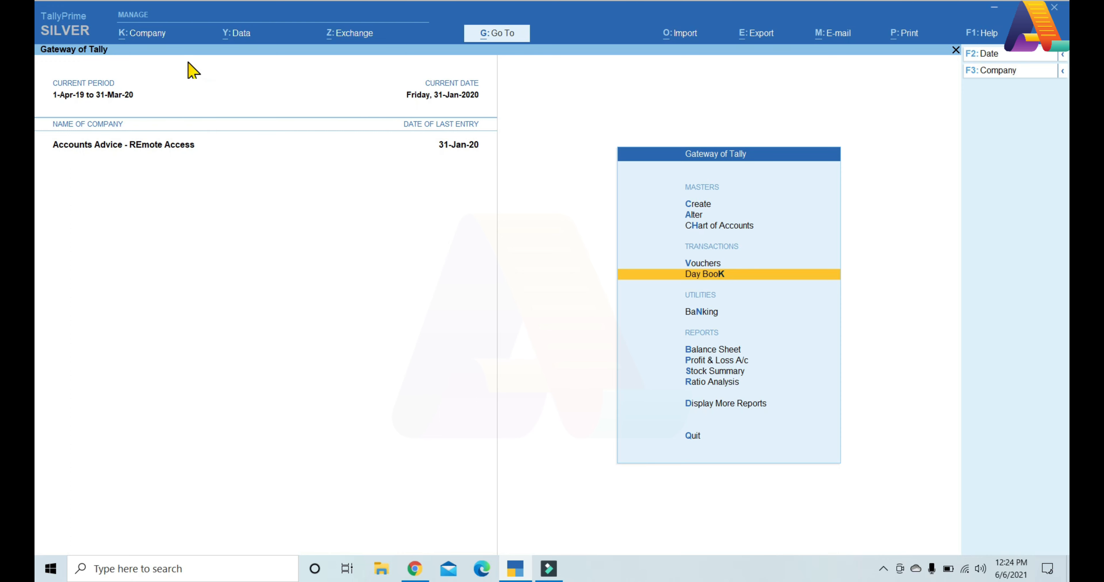
Open the company's details for alteration and set its state to West Bengal.
left_click(128, 40)
key("Down")
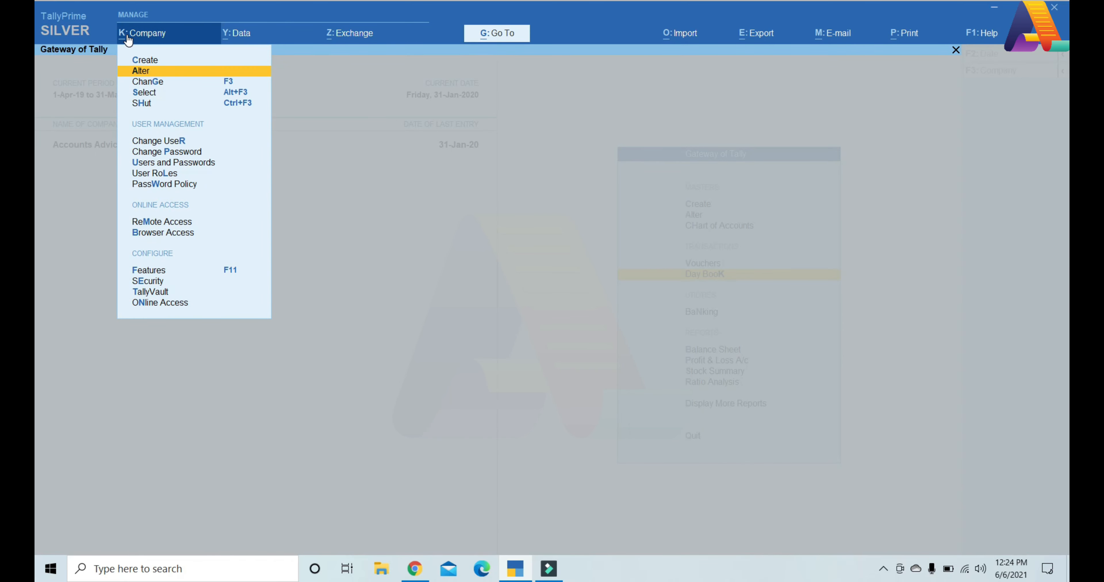
key("Return")
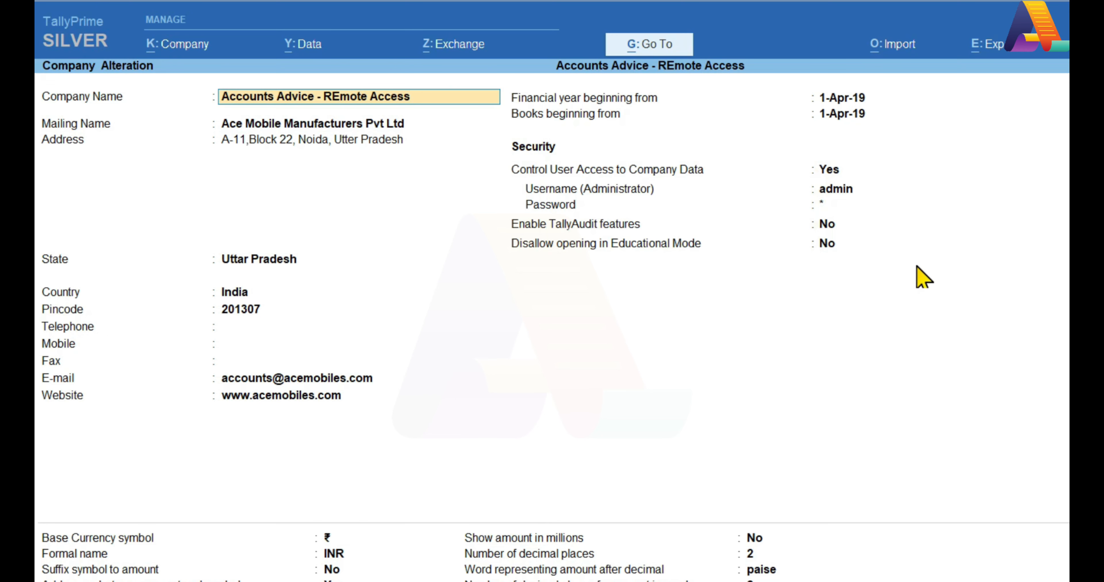
key("Return")
key("Return")
key("Return")
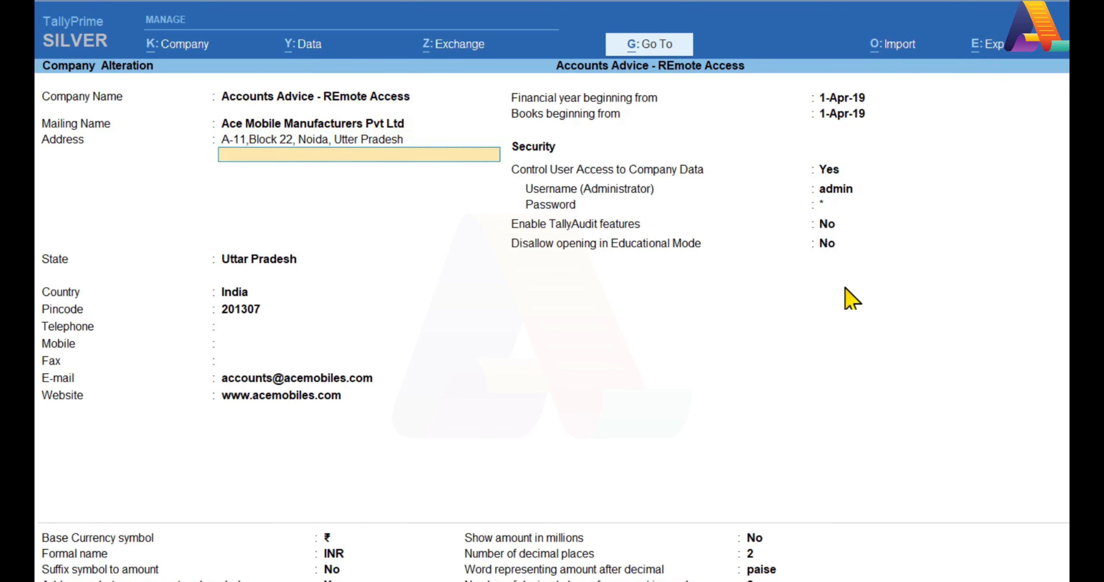
key("Return")
key("Down")
key("Return")
Keep the remaining company details and user access control settings as they are, and save the company alteration.
key("Return")
key("Return")
key("Return")
key("Return")
key("Return")
key("Return")
key("Return")
key("Return")
key("Return")
key("Return")
key("Return")
key("Return")
key("Return")
key("Return")
key("Return")
key("Return")
key("Return")
key("Return")
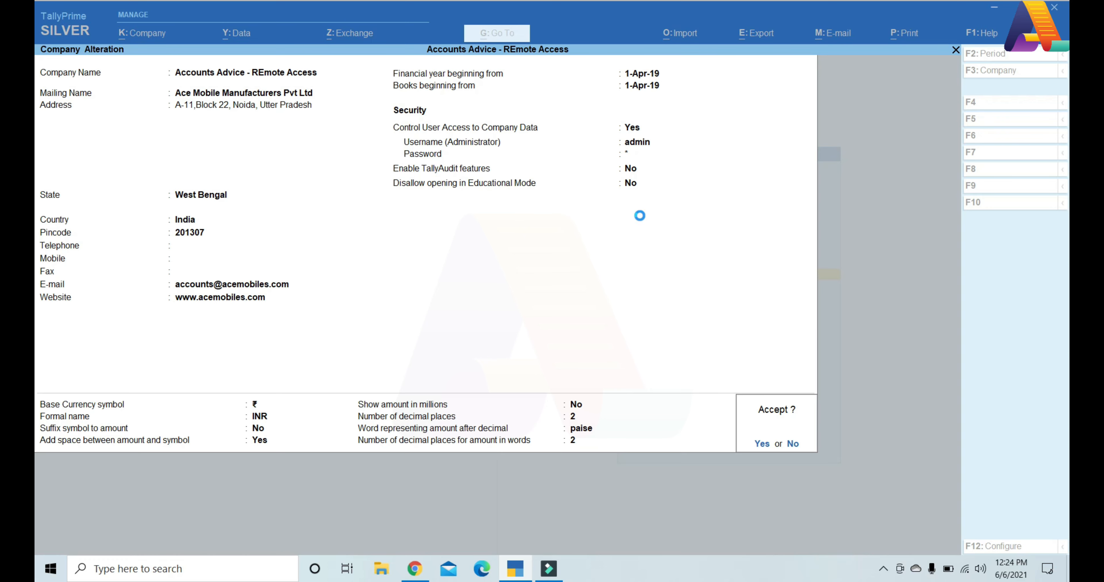
key("y")
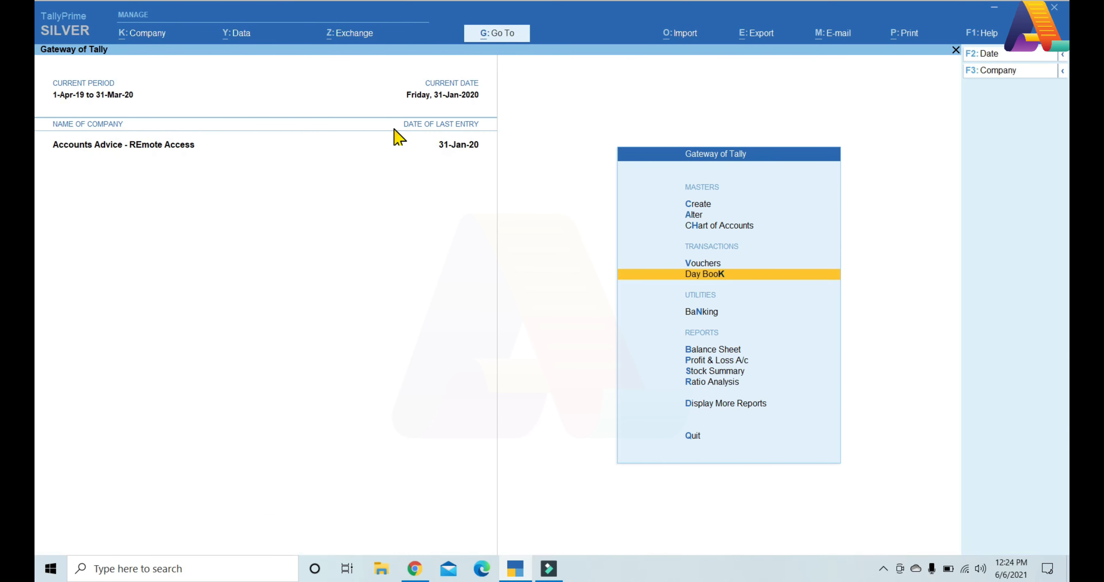
Open the Tally.NET User security level from the company's user roles.
left_click(154, 41)
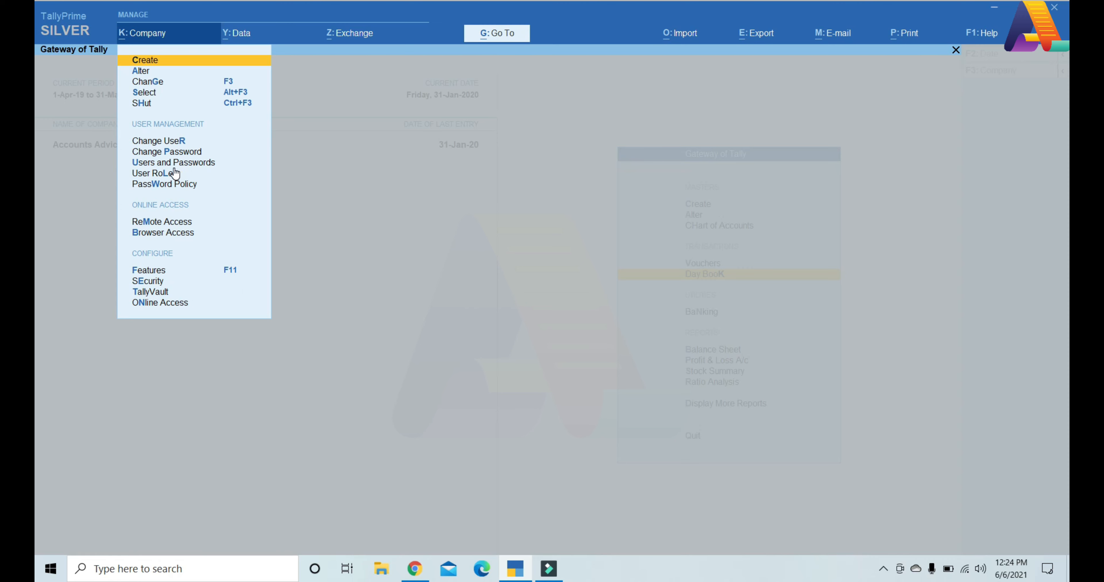
key("Down")
key("Down")
key("Down")
key("Down")
key("Down")
key("Down")
key("Down")
key("Down")
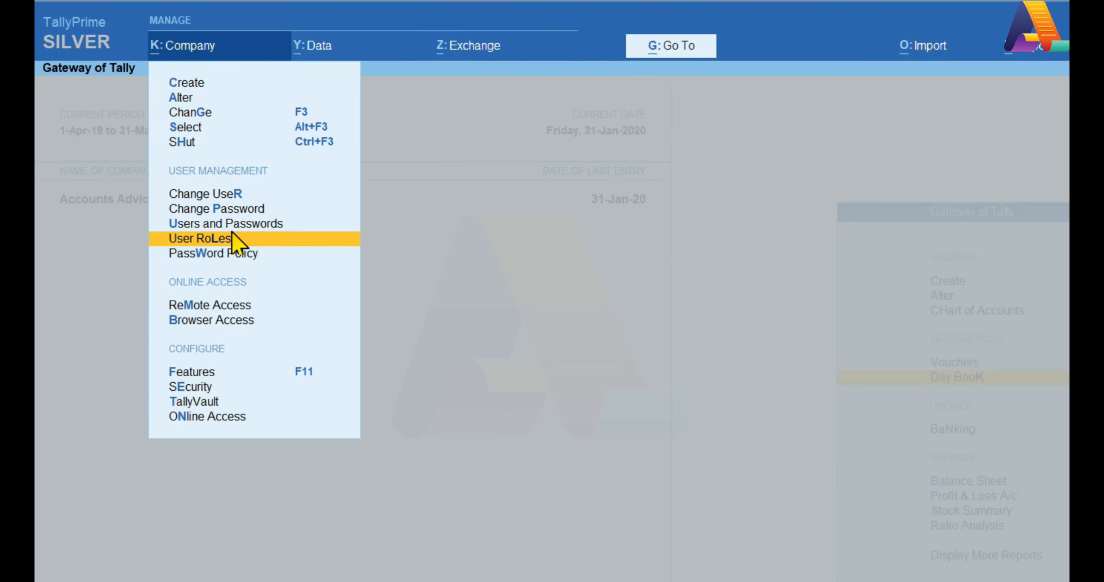
left_click(227, 238)
key("Down")
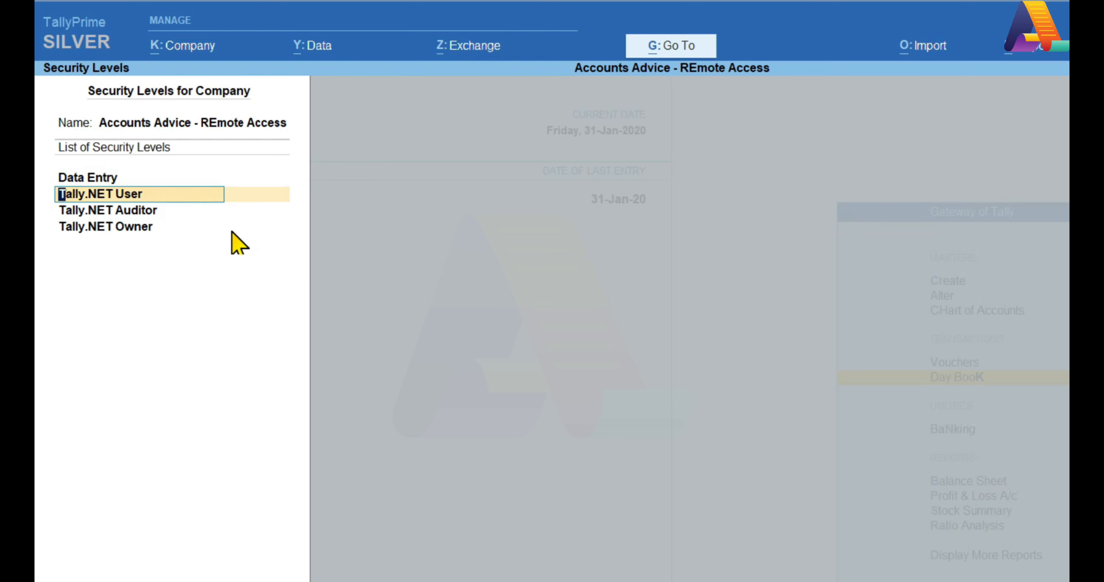
key("Return")
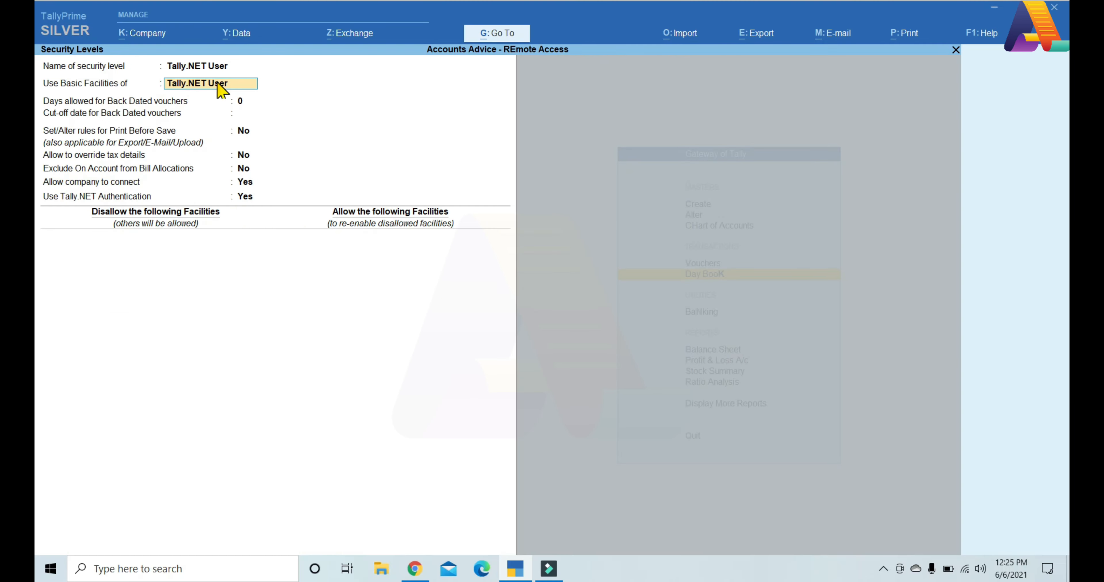
Choose Tally.NET User as the role whose basic facilities this security level uses.
key("BackSpace")
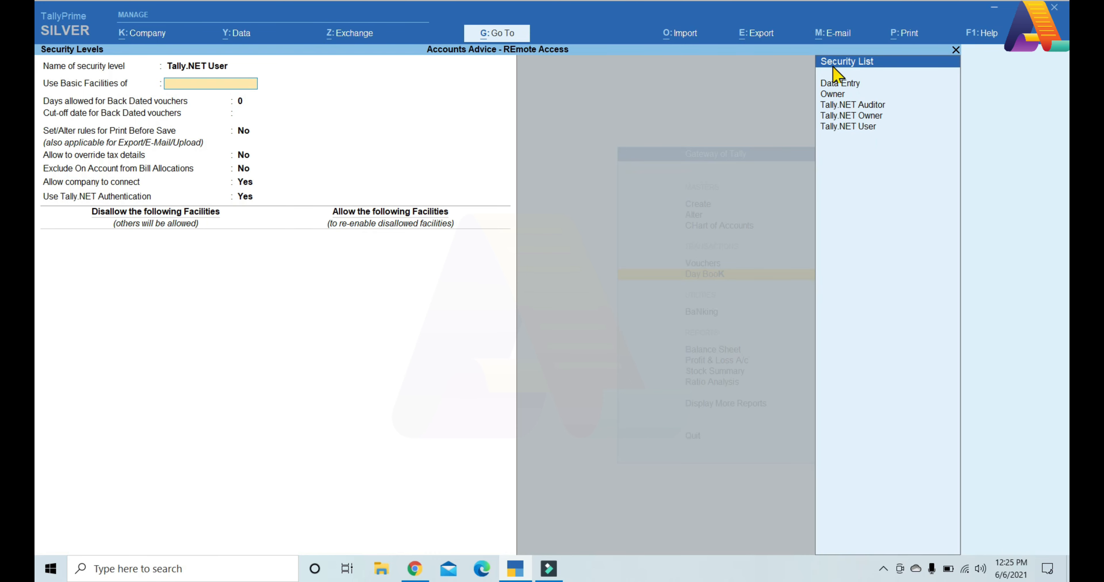
key("Down")
key("Down")
key("Down")
key("Down")
key("Down")
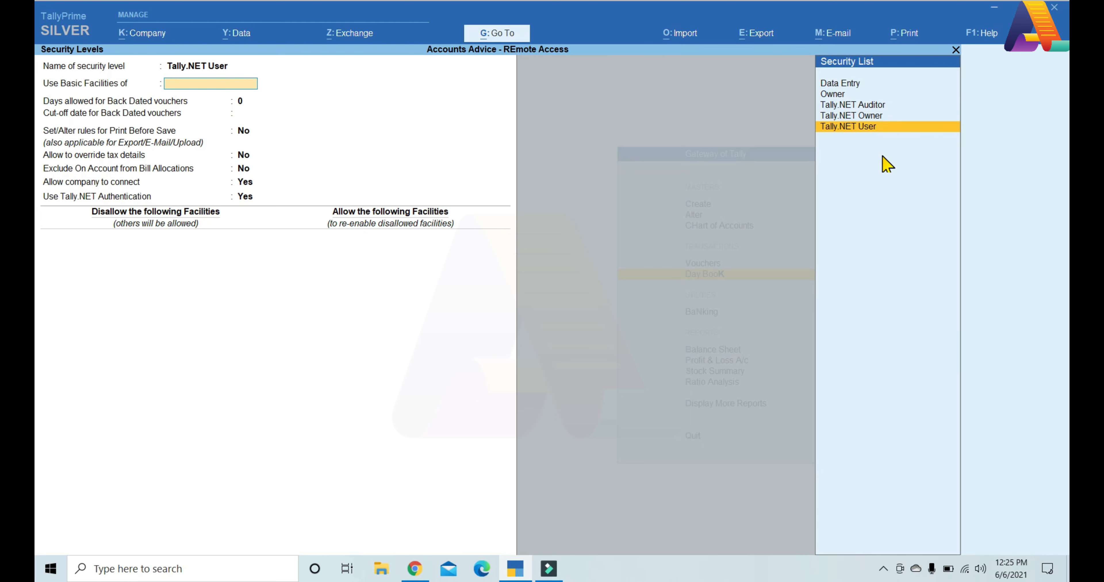
key("Return")
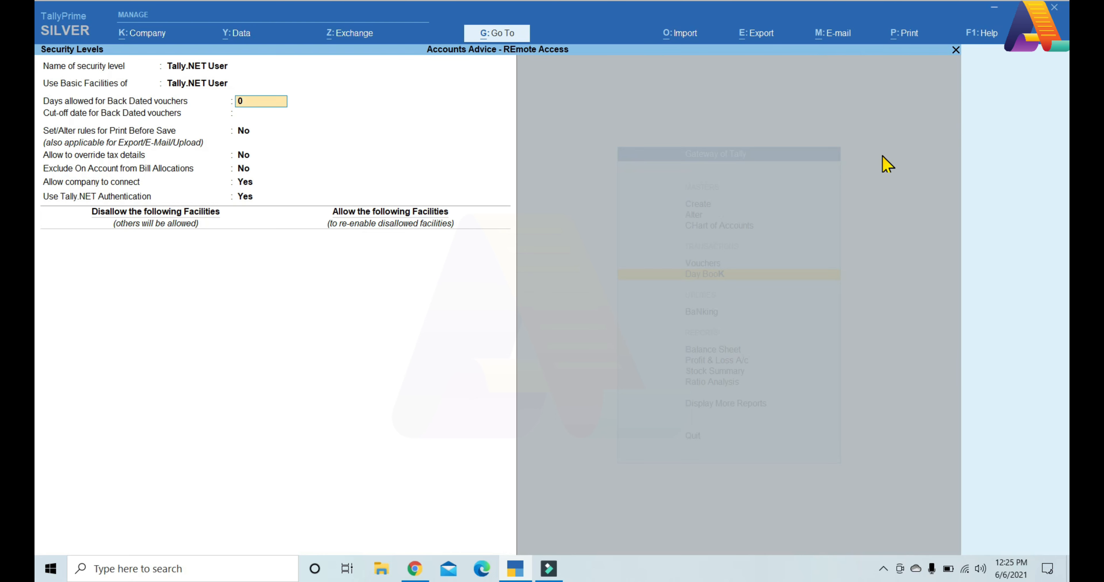
Keep the security level's remaining settings, save it, and close the list of security levels.
key("Return")
key("Return")
key("Return")
key("Return")
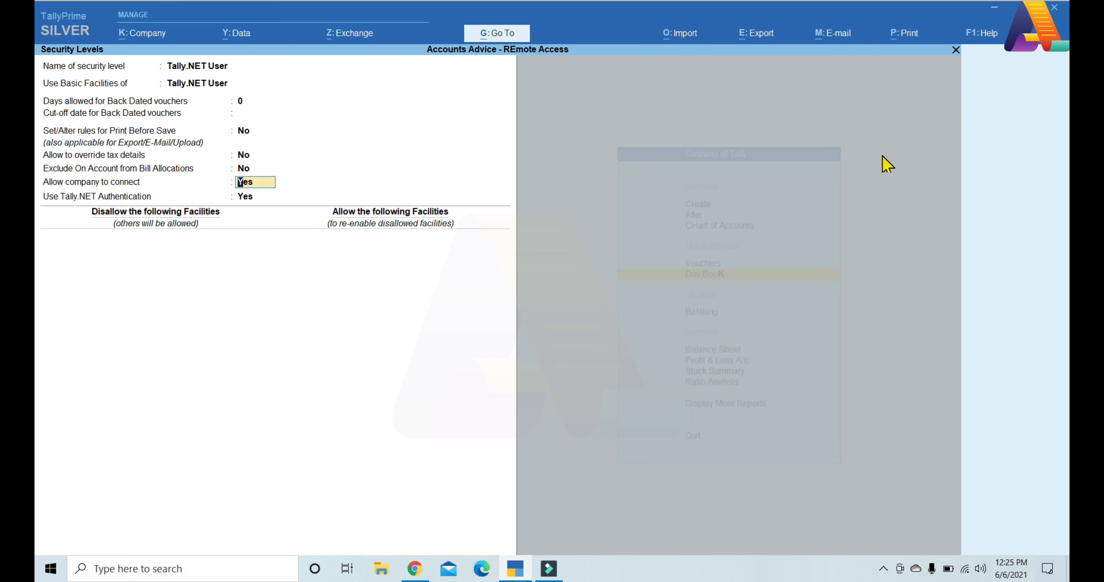
key("ctrl+a")
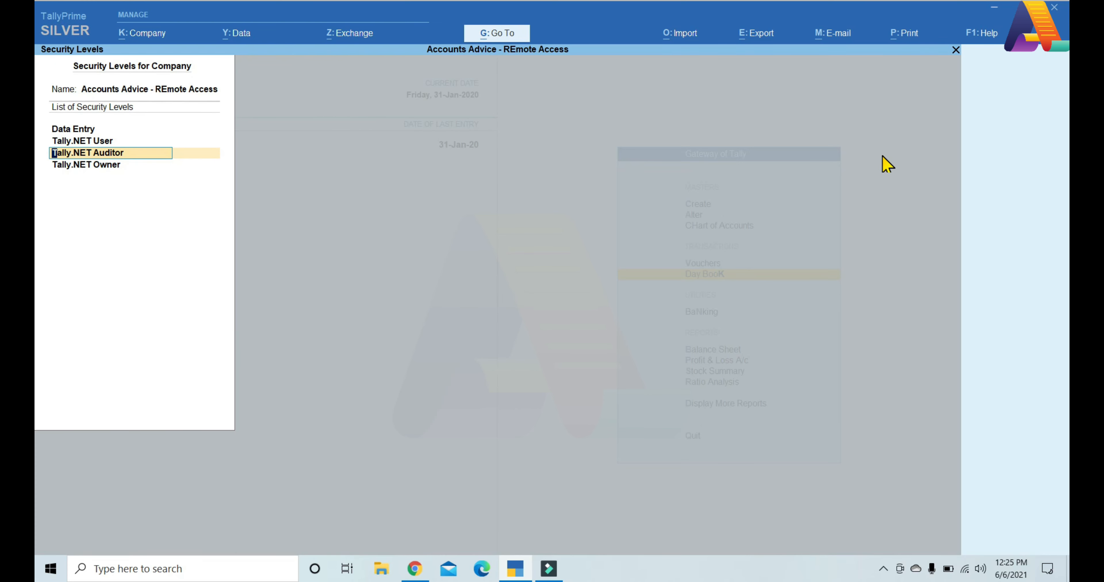
key("Escape")
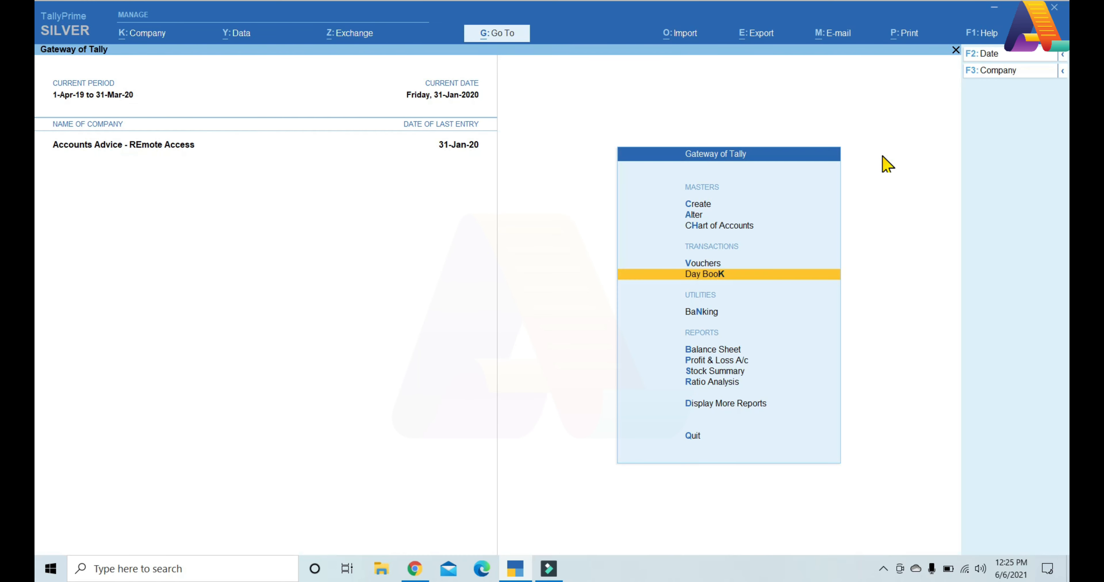
Set Enable Browser Access for Reports to Yes in the company features and save them.
left_click(147, 36)
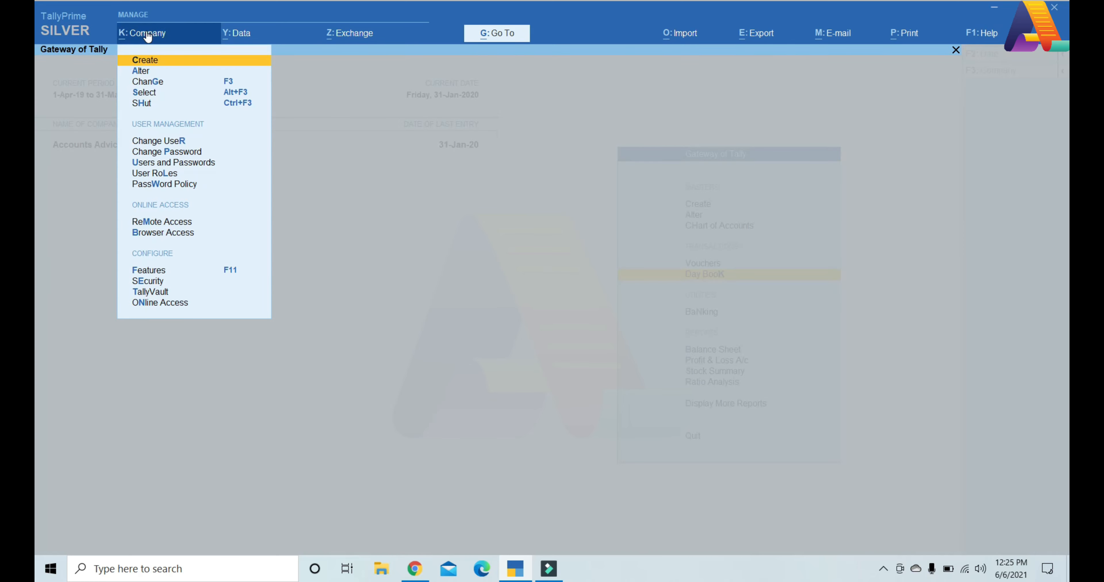
key("Down")
key("Down")
key("Down")
key("Down")
key("Down")
key("Down")
key("Down")
key("Down")
key("Down")
key("Down")
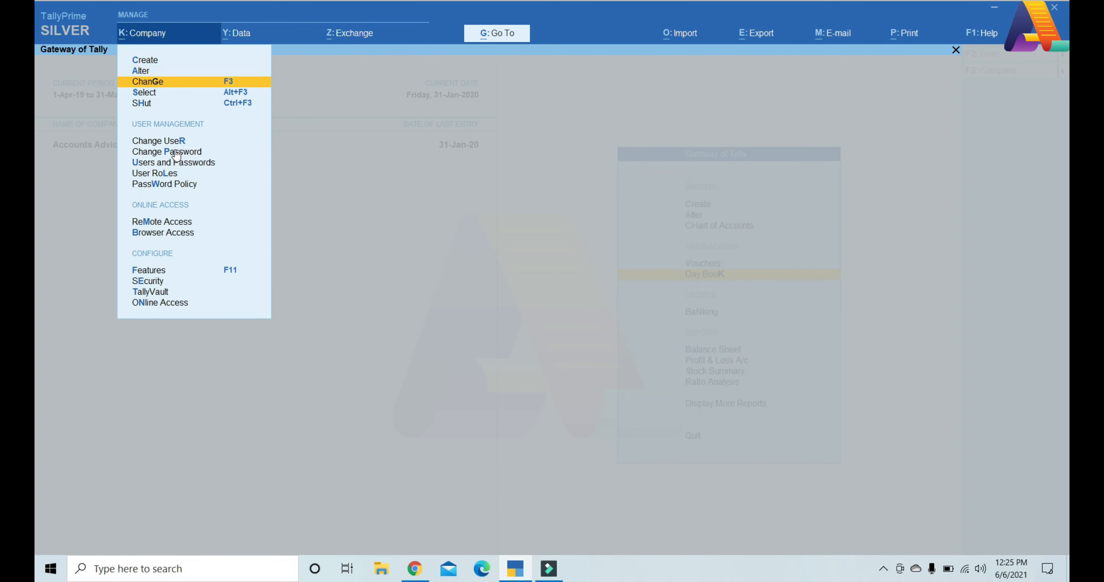
key("Down")
key("Down")
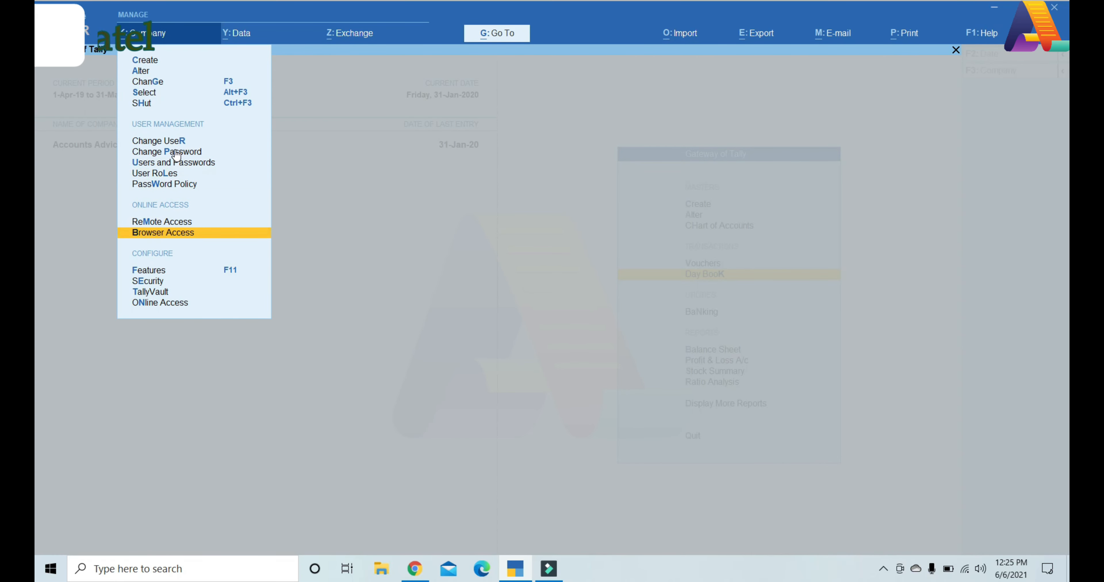
key("Return")
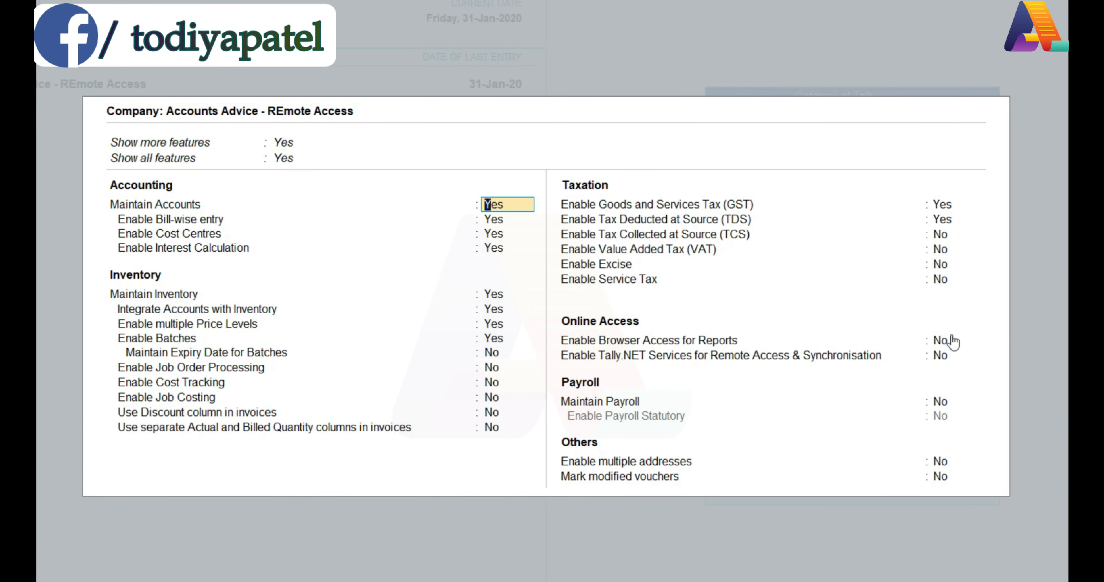
left_click(587, 341)
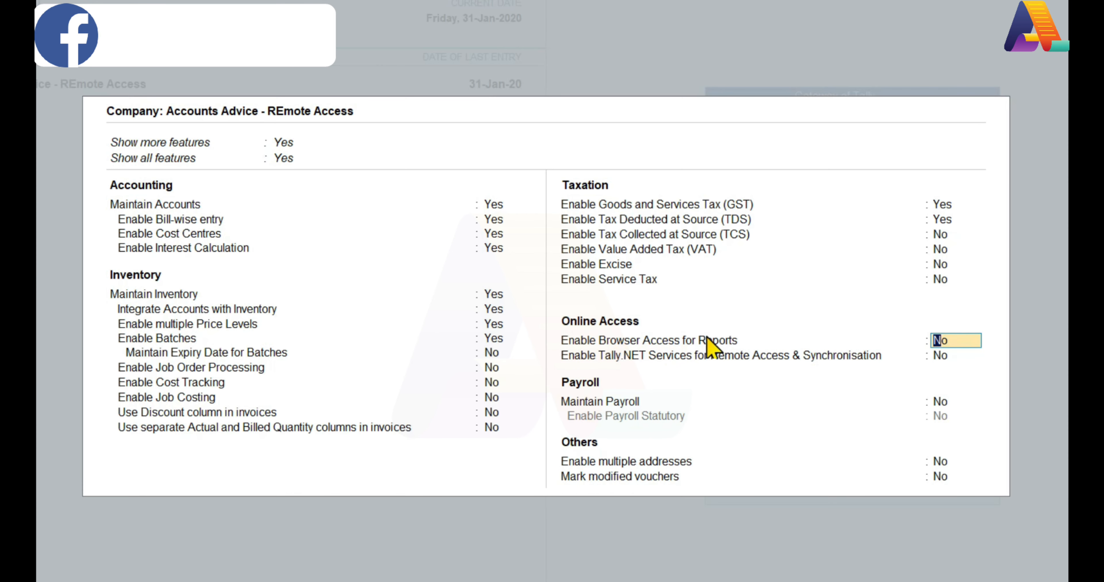
type("y")
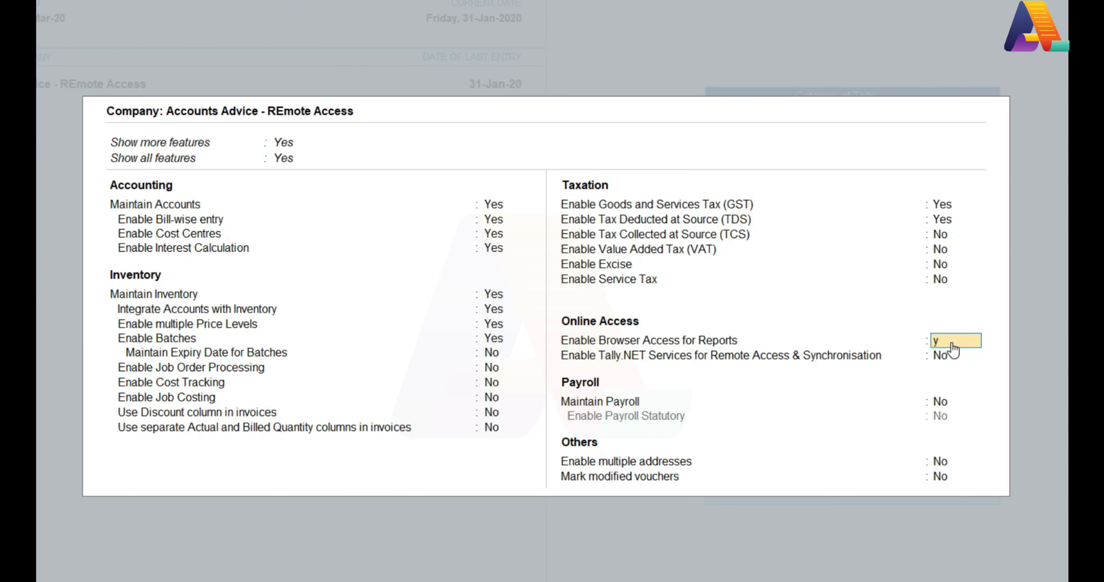
key("Return")
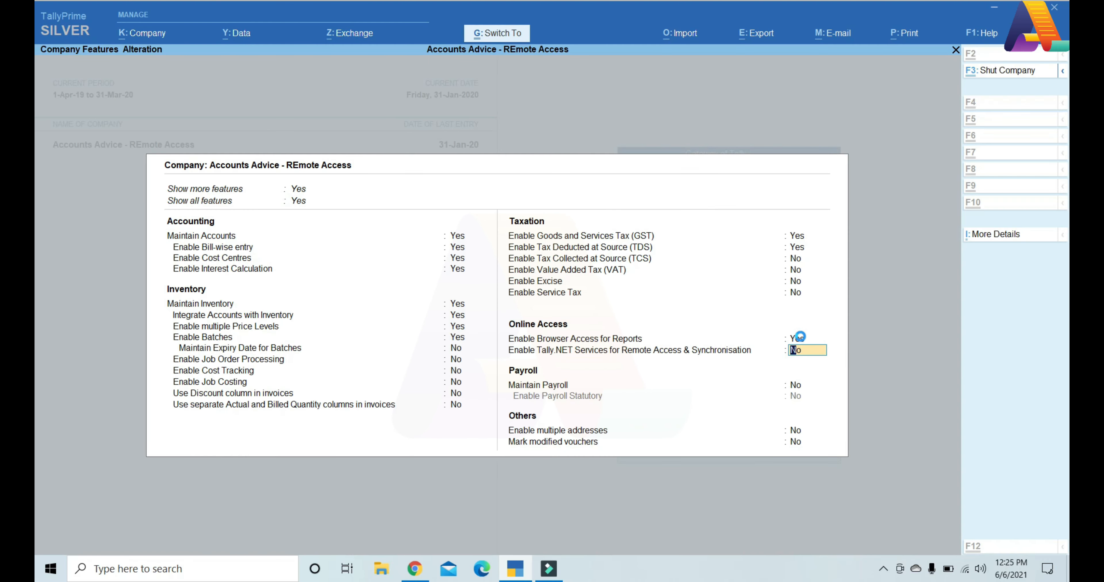
key("ctrl+a")
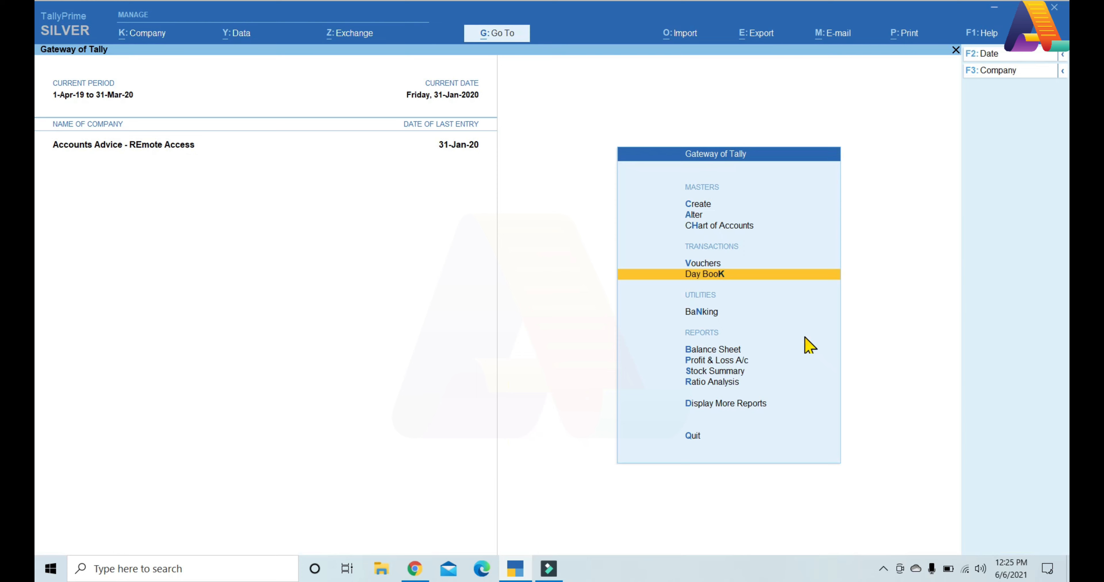
Add an entry with the Tally.NET User role to the company's list of users and passwords.
left_click(148, 36)
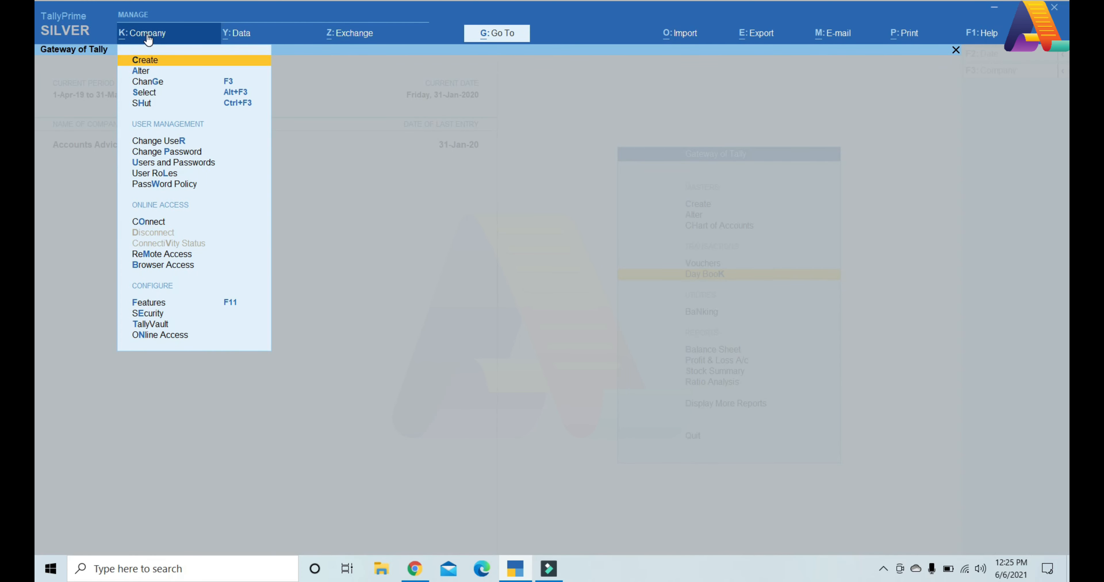
key("Down")
key("Down")
key("Down")
key("Down")
key("Down")
key("Down")
key("Down")
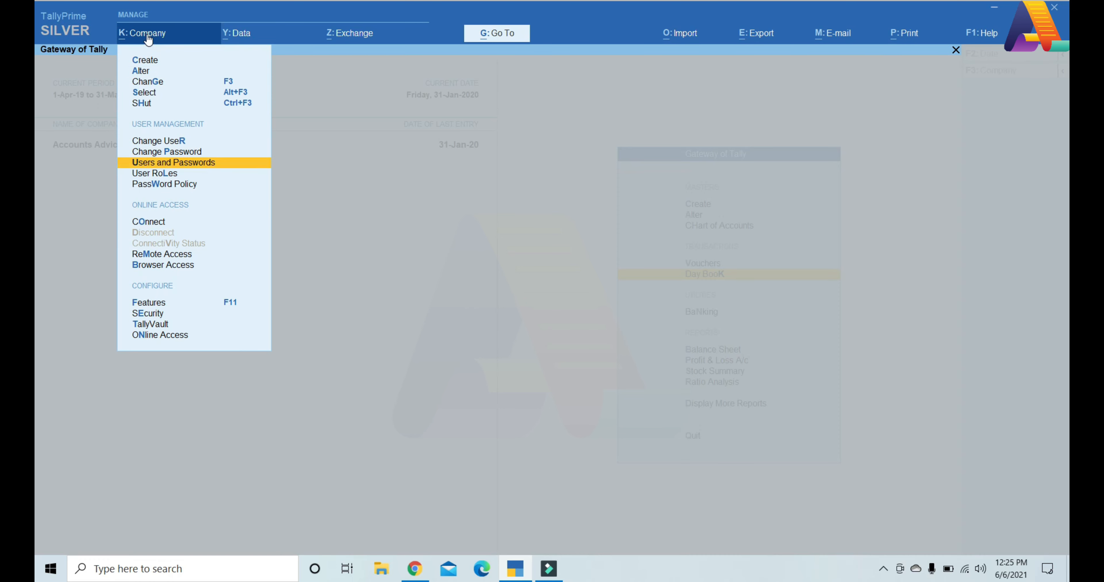
key("Return")
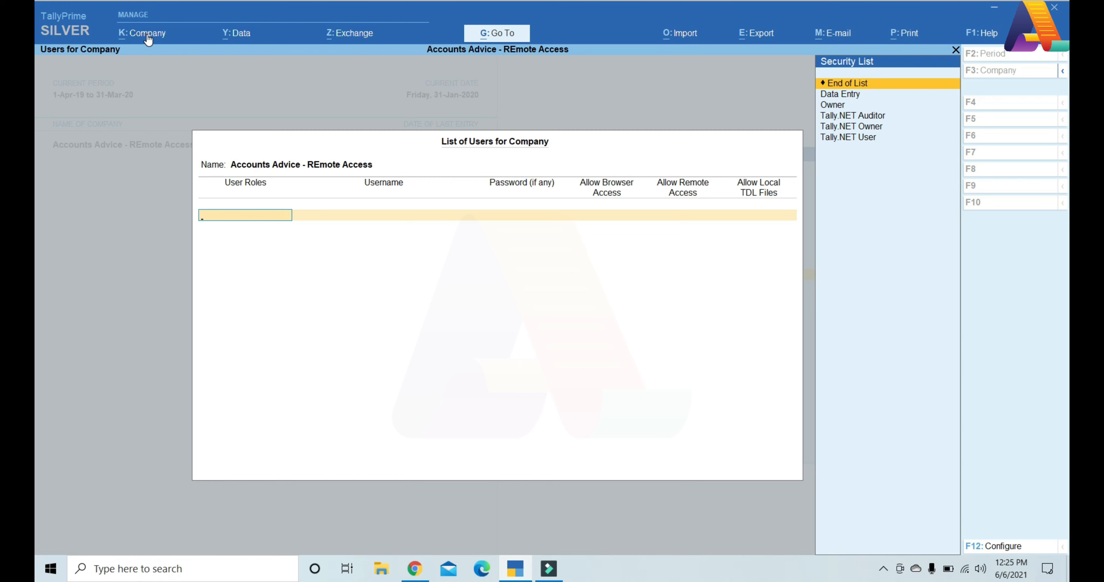
key("Down")
key("Down")
key("Down")
key("Down")
key("Down")
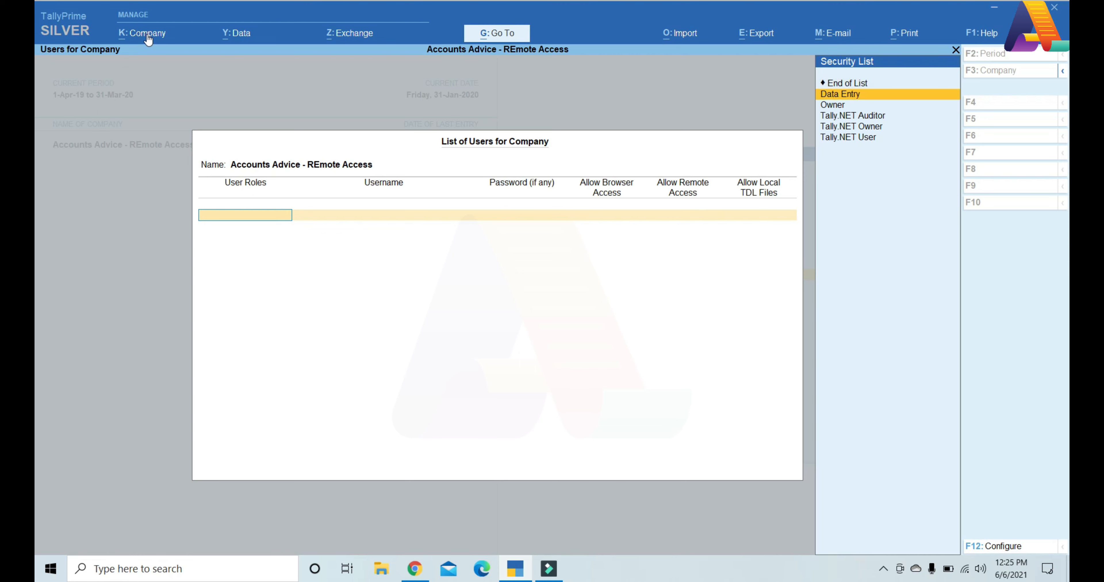
key("Return")
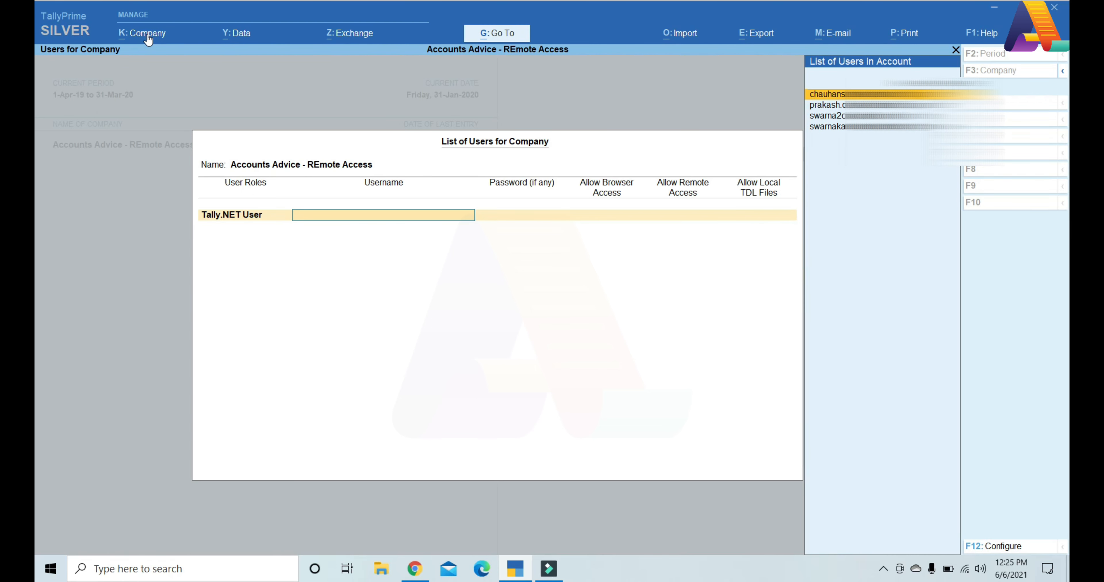
Pick the account user as the username, set Allow Browser Access to Yes, and save the list of users.
type("chauh")
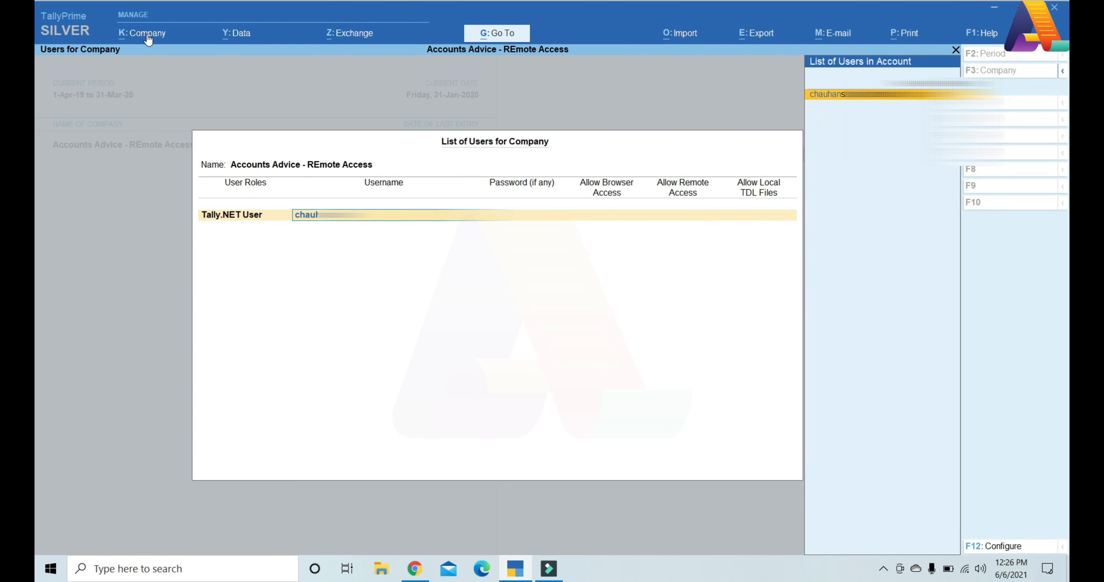
type("ans")
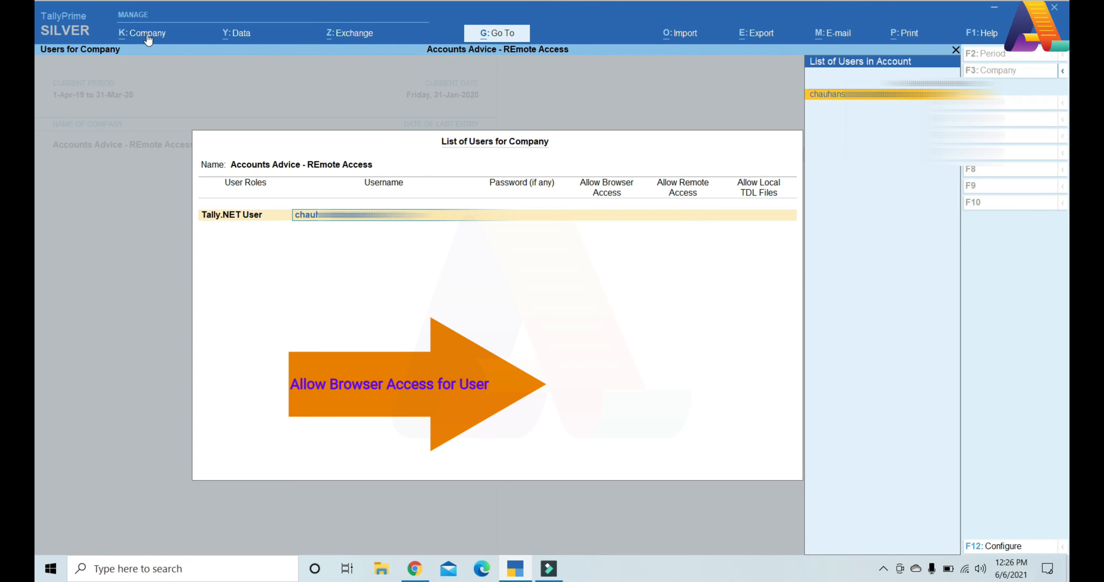
key("Return")
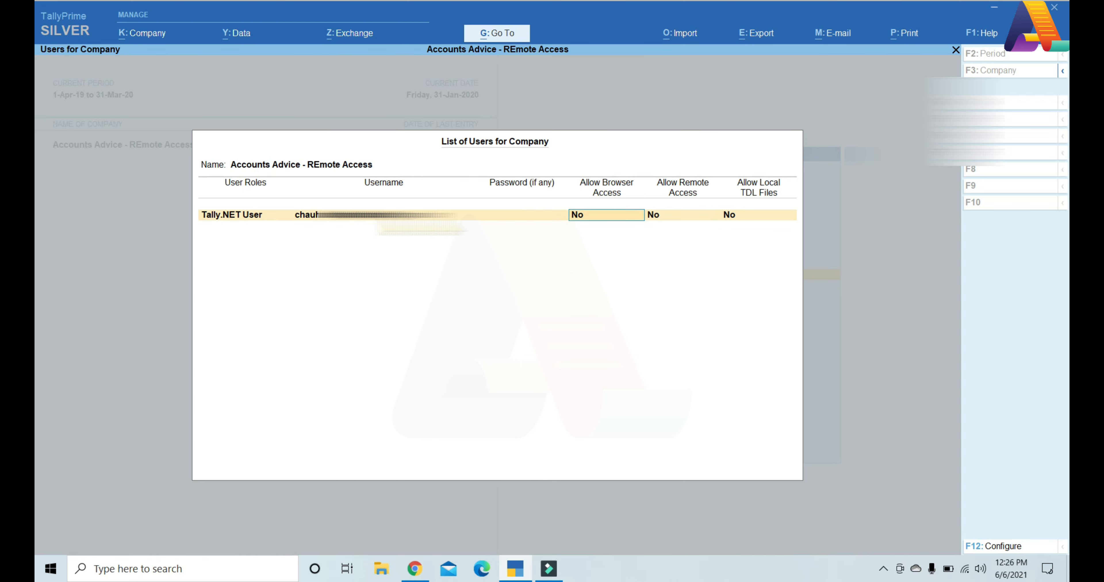
key("Return")
key("Return")
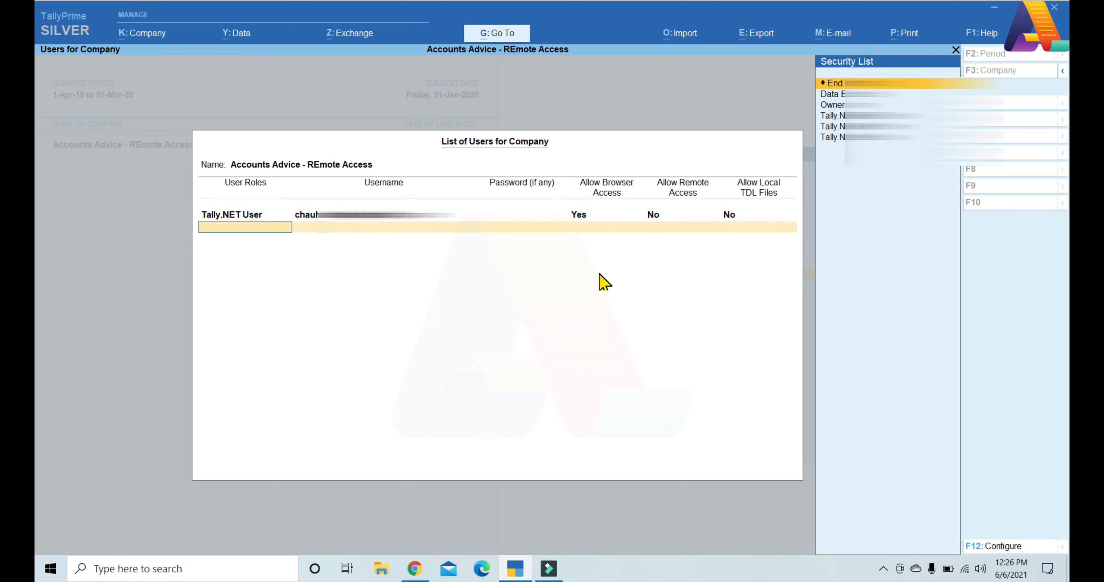
key("Return")
key("Return")
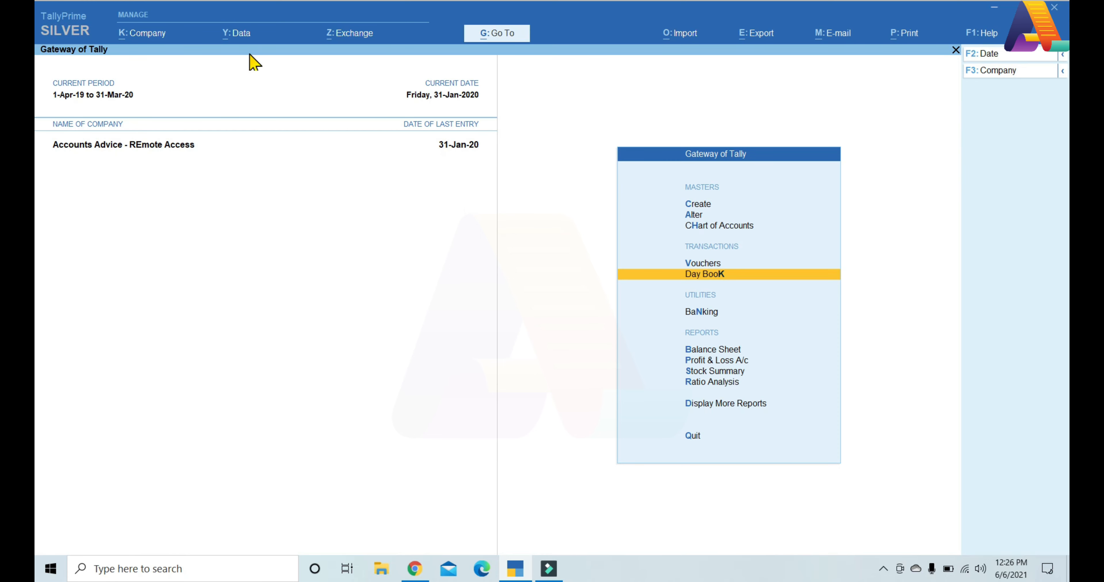
Open the company's Security And User Access settings.
left_click(146, 34)
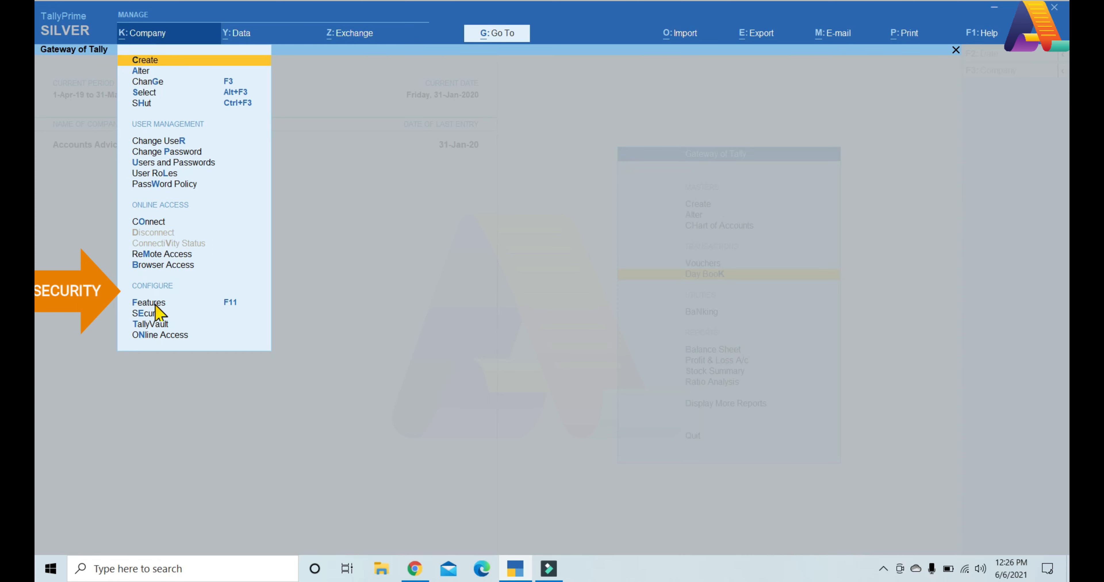
key("Down")
key("Down")
key("Down")
key("Down")
key("Down")
key("Down")
key("Down")
key("Down")
key("Down")
key("Down")
key("Down")
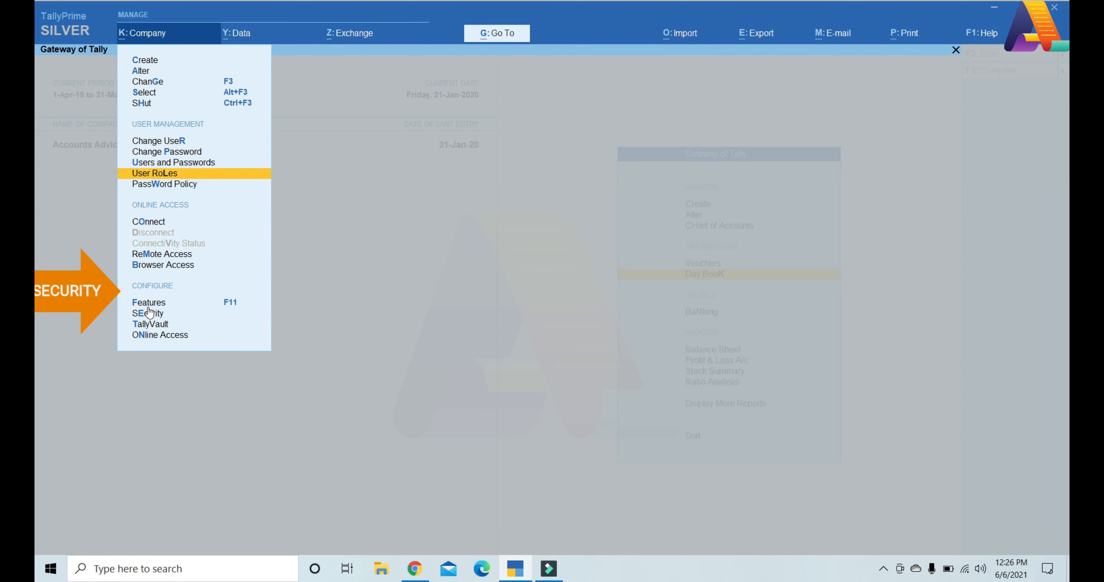
key("Down")
key("Down")
key("Down")
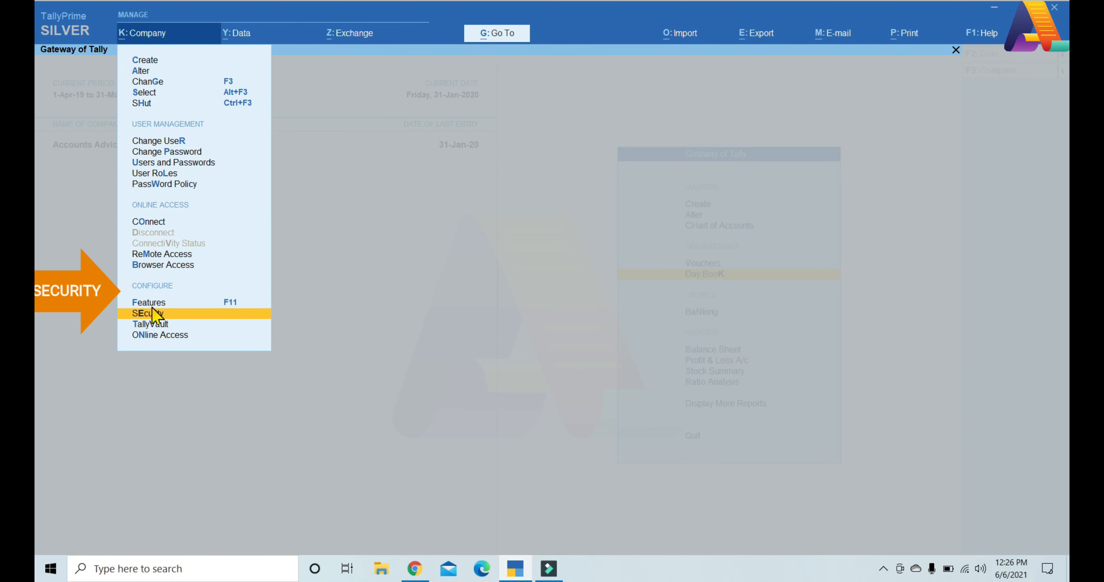
left_click(148, 312)
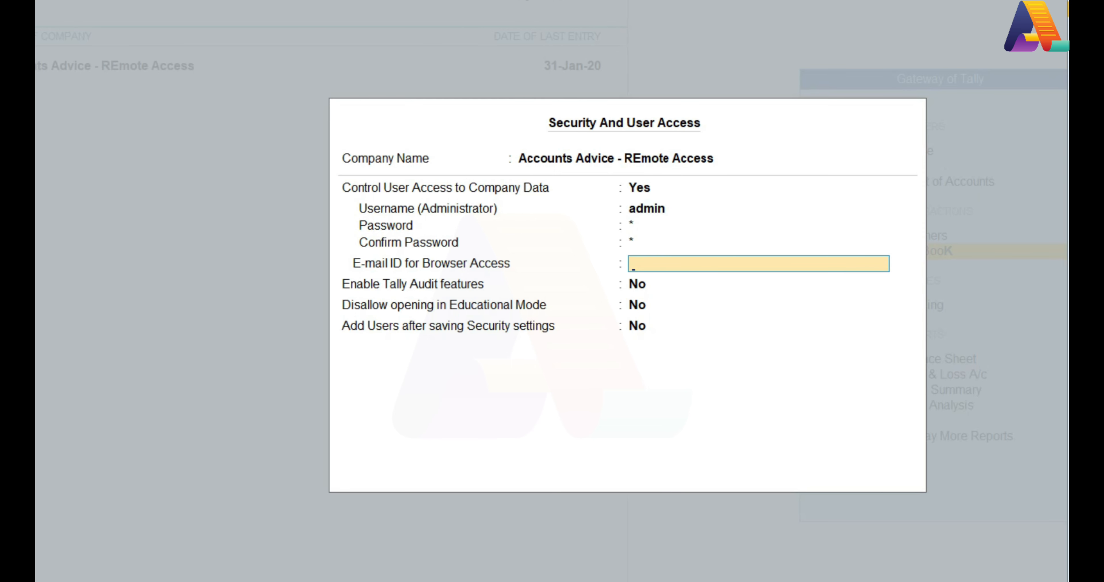
Enter the authorised user's e-mail ID for browser access, accept overriding the existing security level, and save the security settings.
key("Return")
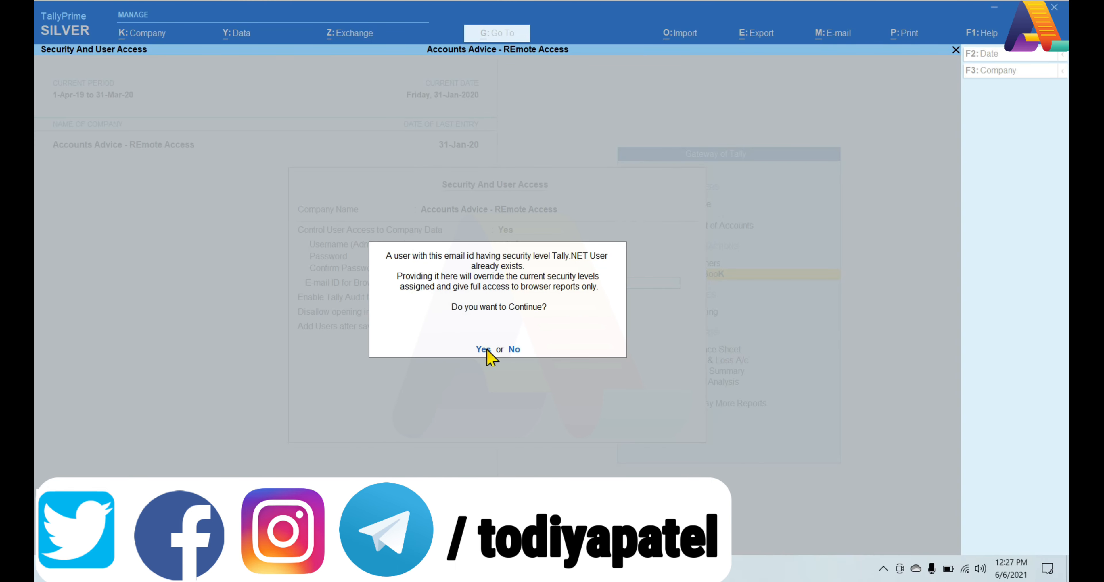
left_click(484, 350)
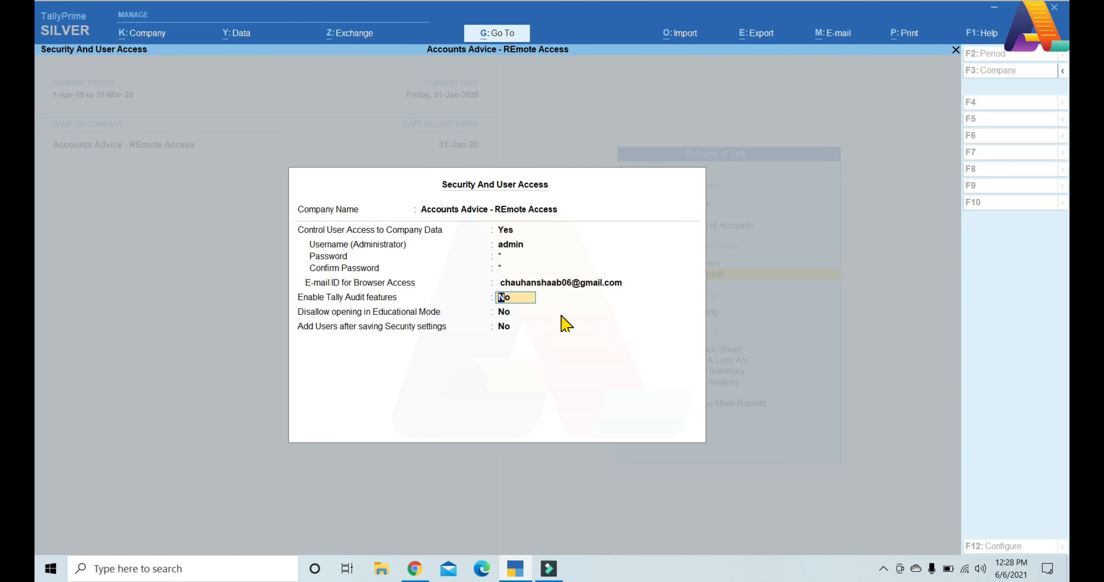
key("ctrl")
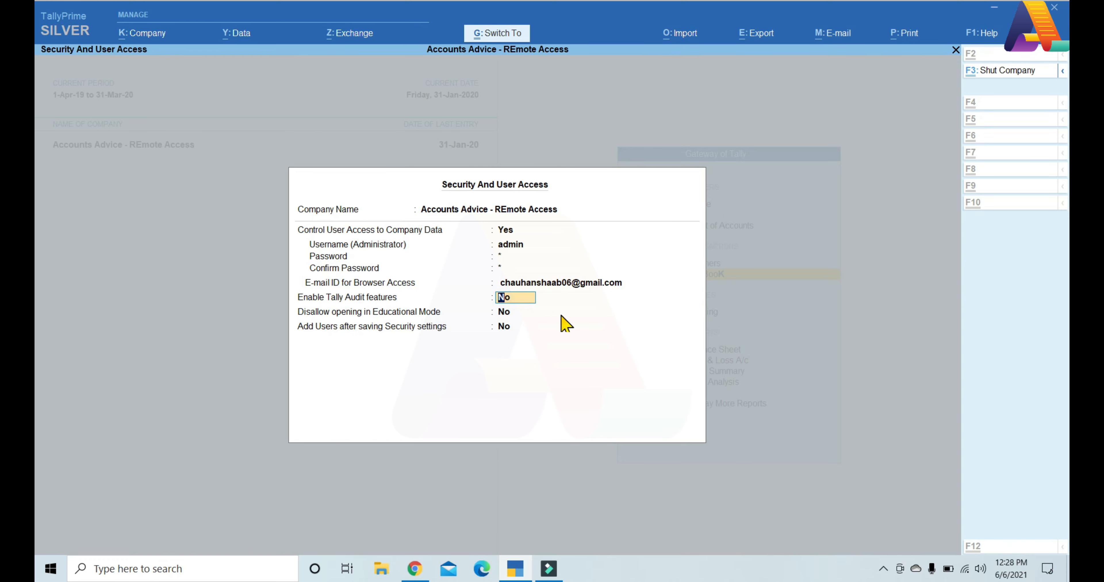
key("ctrl+a")
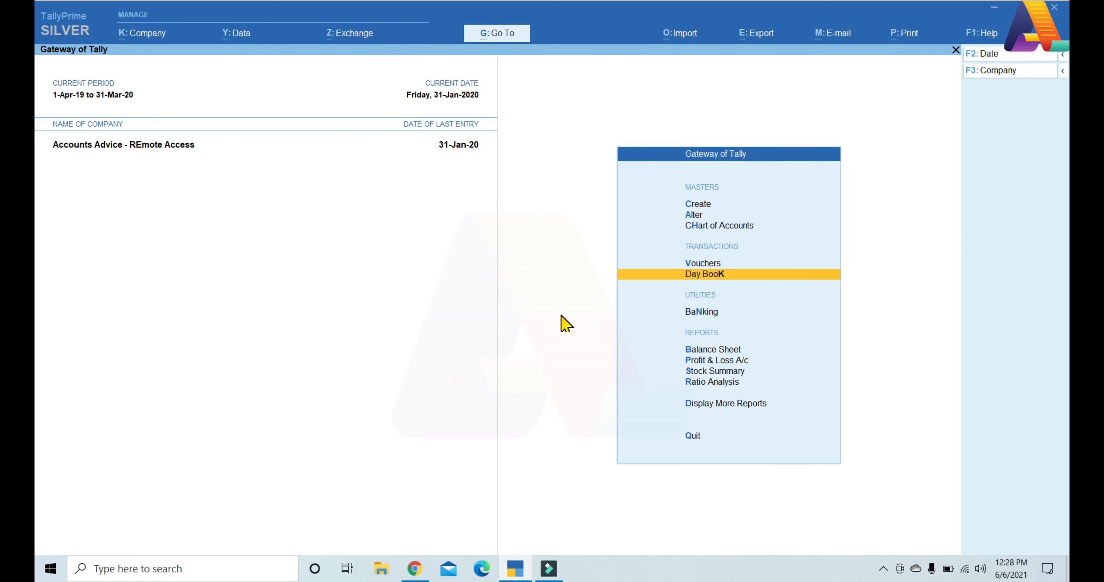
Connect the company Accounts Advice - REmote Access for online access.
left_click(135, 39)
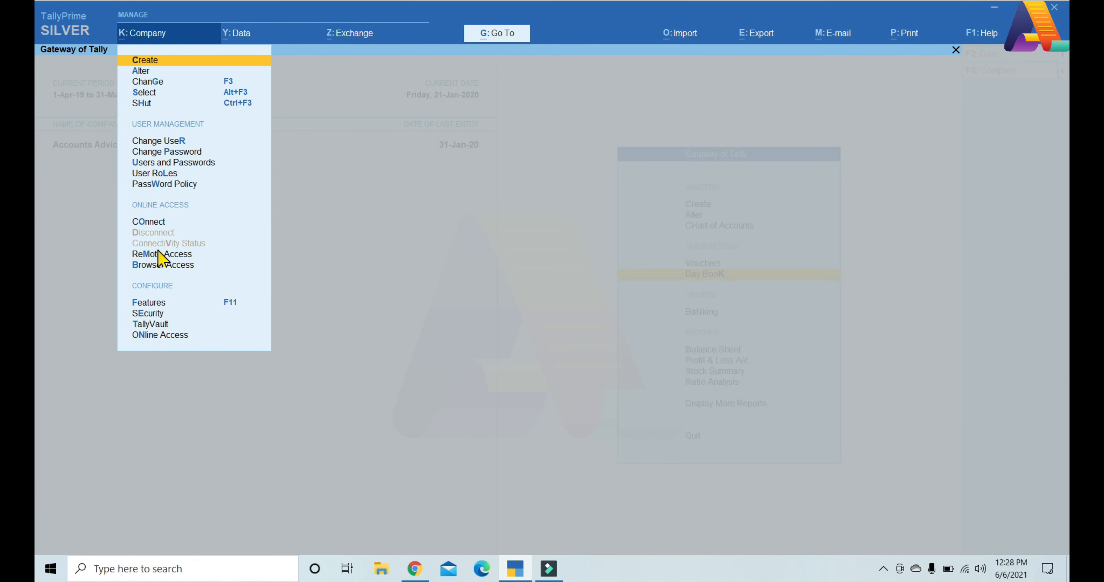
left_click(146, 223)
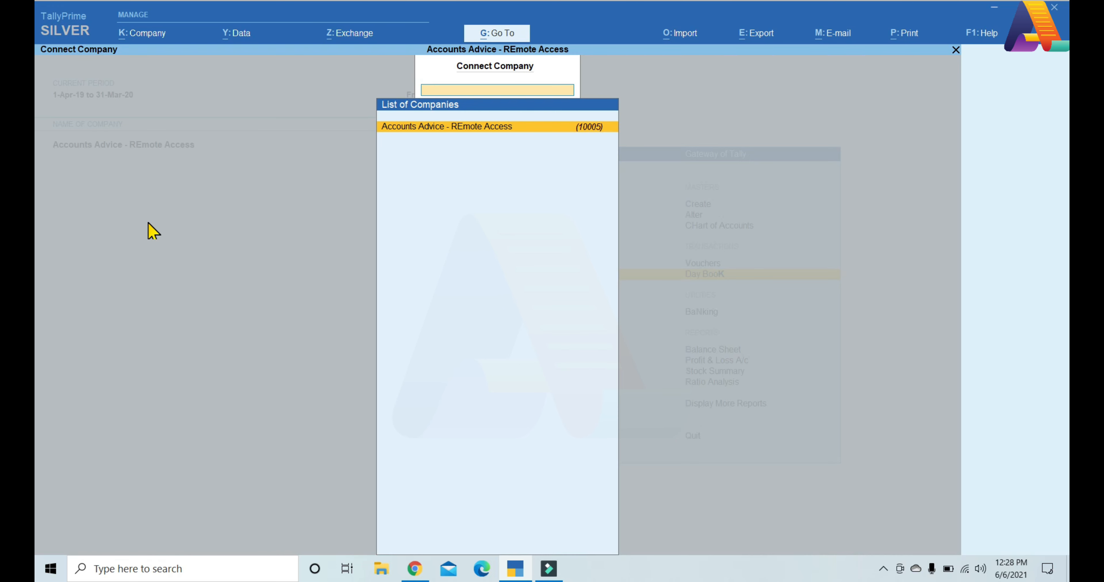
key("Return")
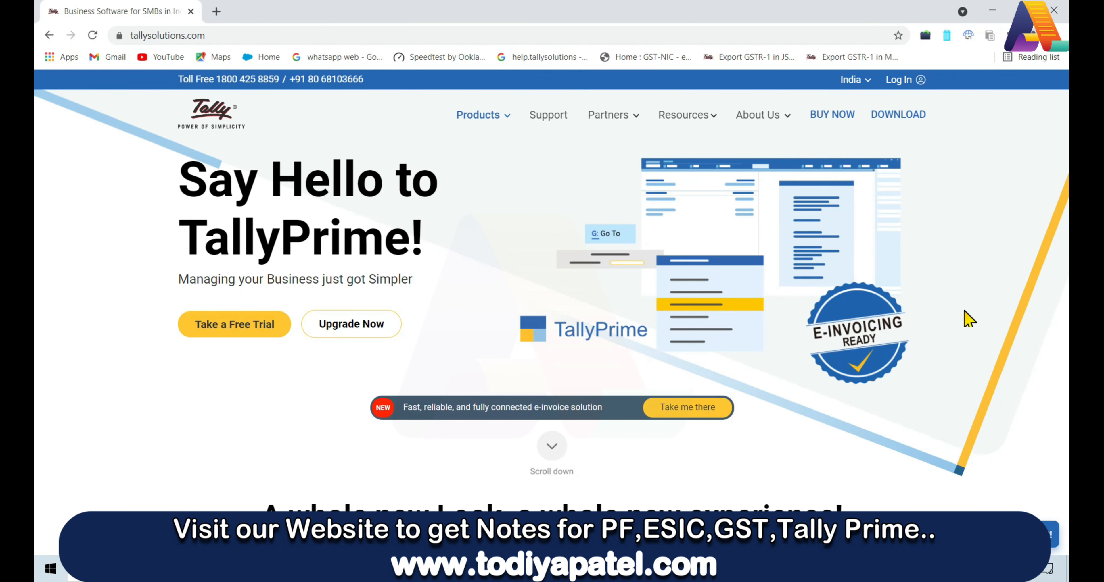
Log in to tallysolutions.com in Chrome with the Tally.NET ID and password, decline saving the password, and open the first listed account.
left_click(900, 79)
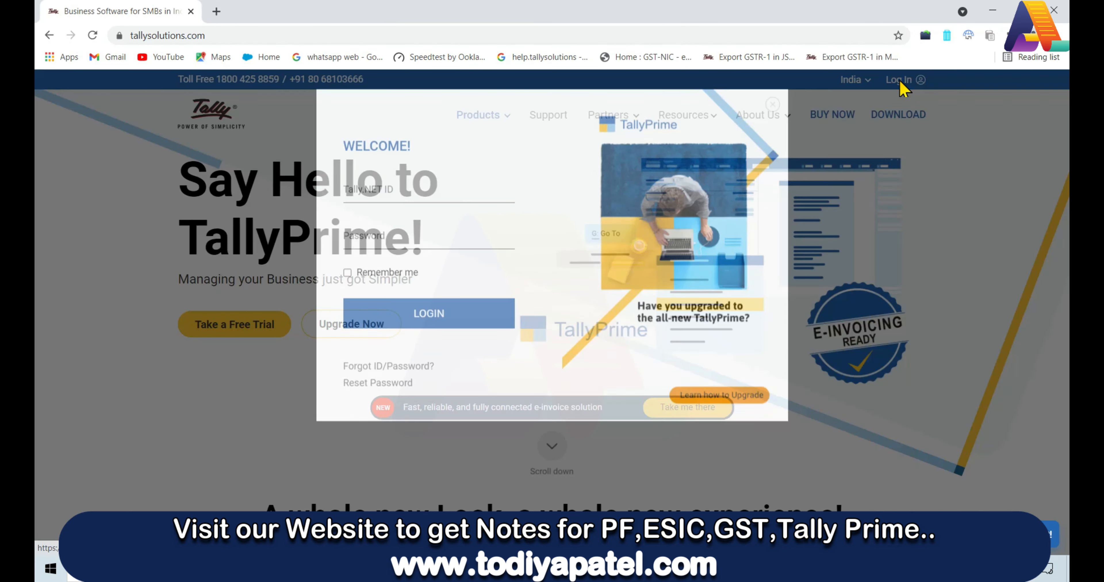
left_click(424, 249)
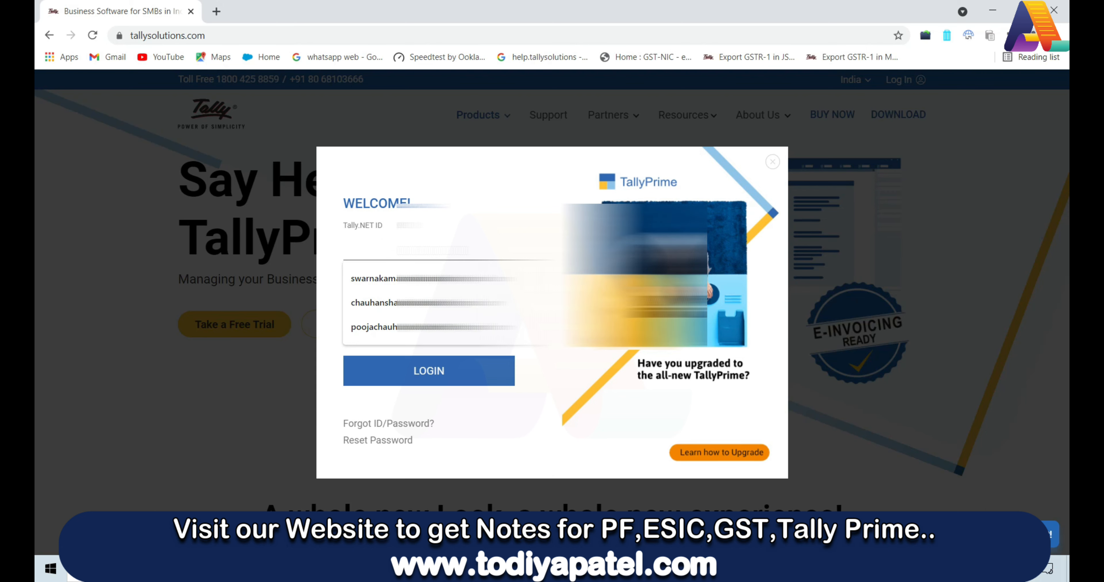
left_click(428, 303)
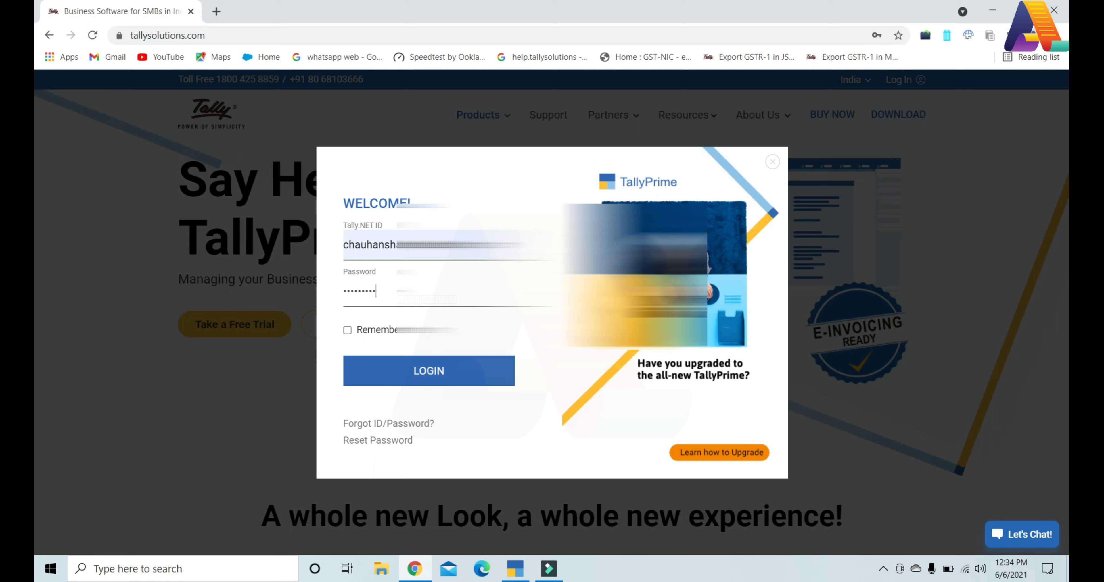
key("Return")
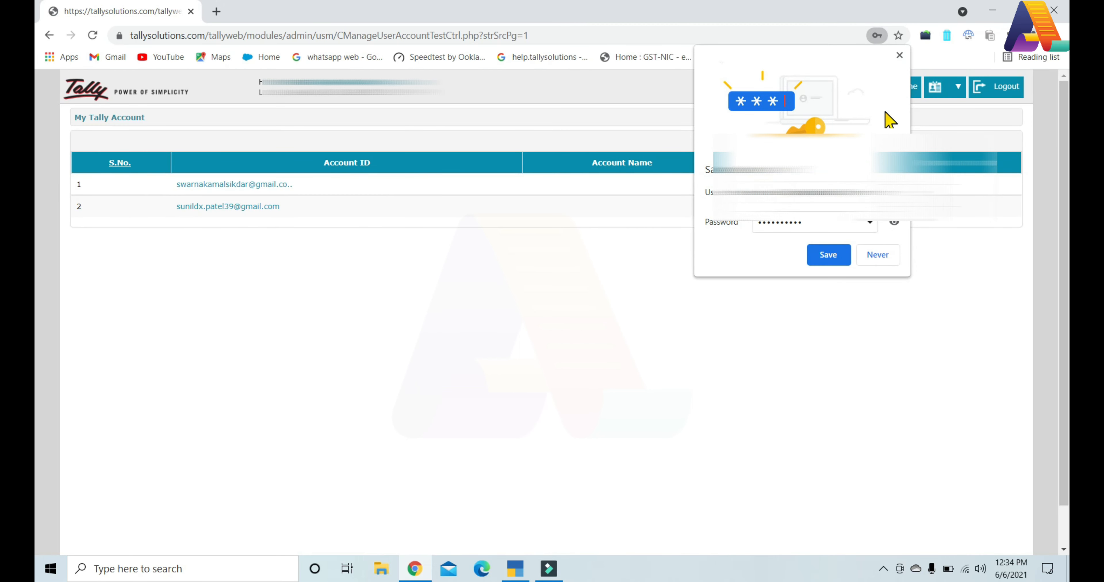
left_click(899, 55)
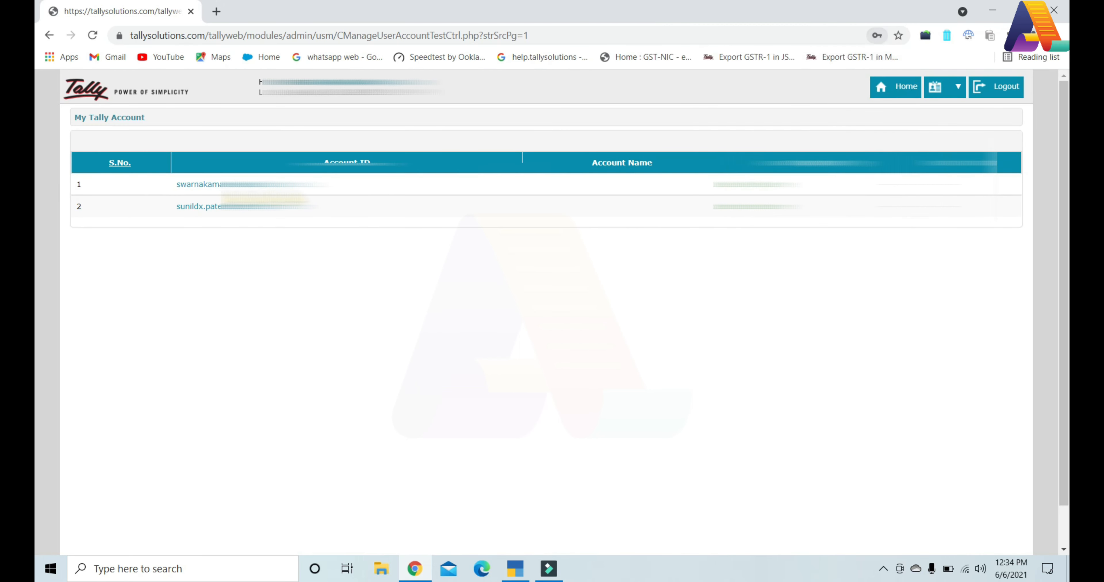
left_click(198, 184)
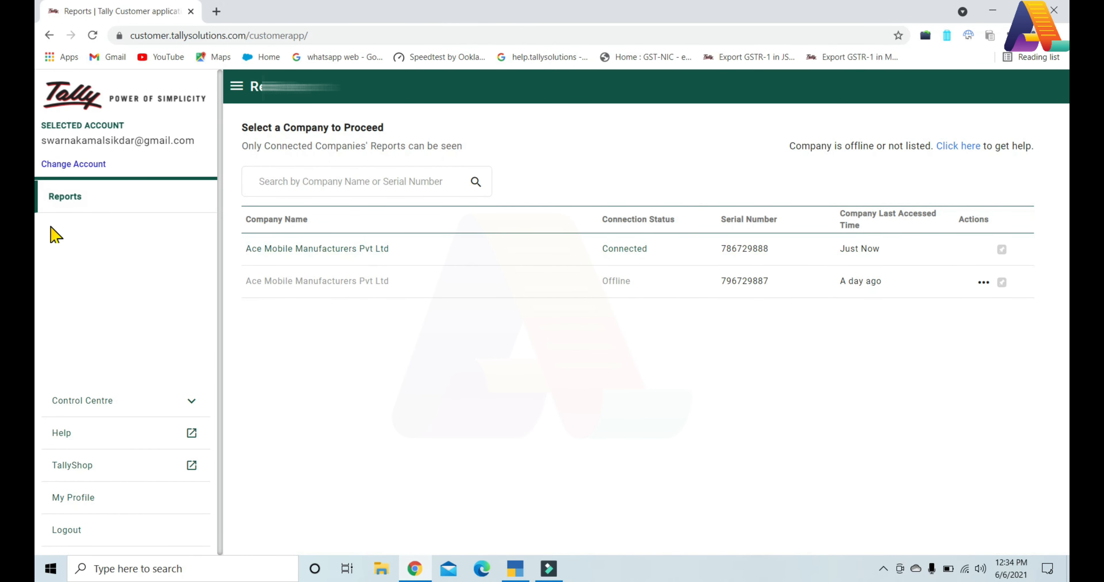
Switch to TallyPrime and check the mailing name in the details of the company Accounts Advice - REmote Access.
left_click(515, 568)
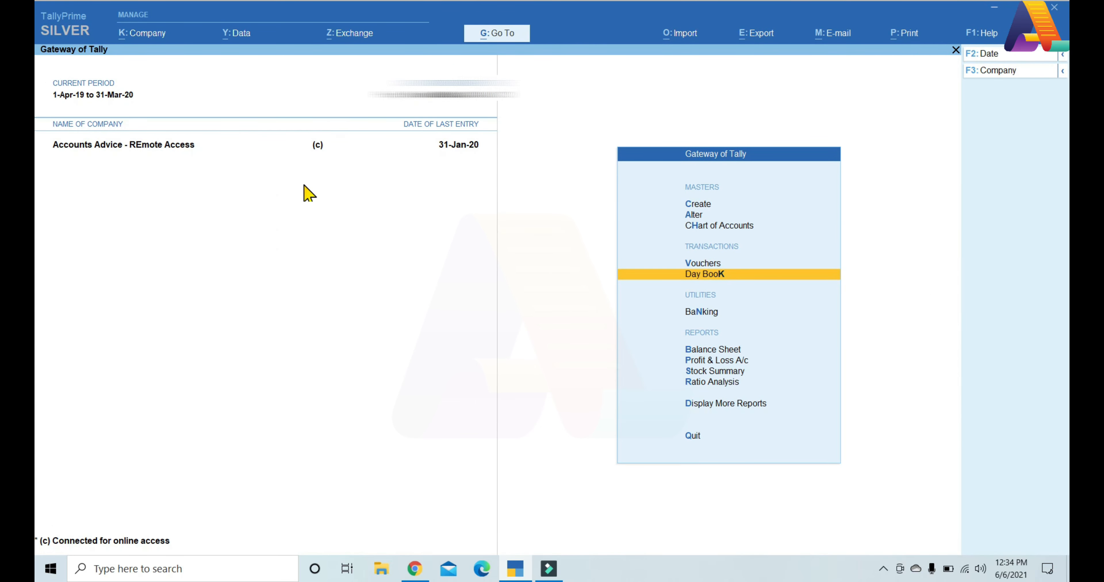
left_click(142, 36)
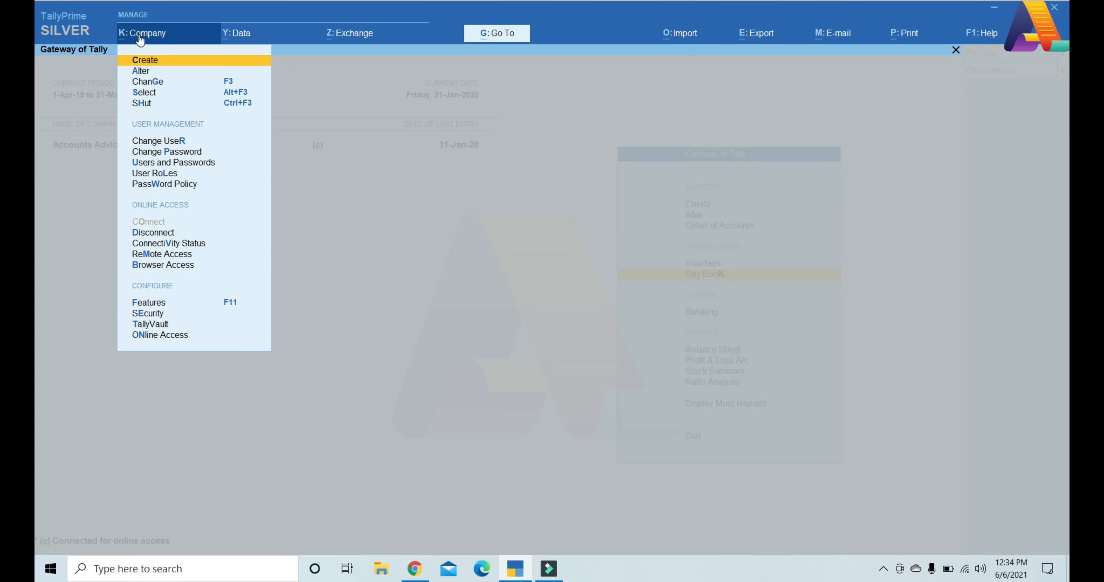
left_click(148, 71)
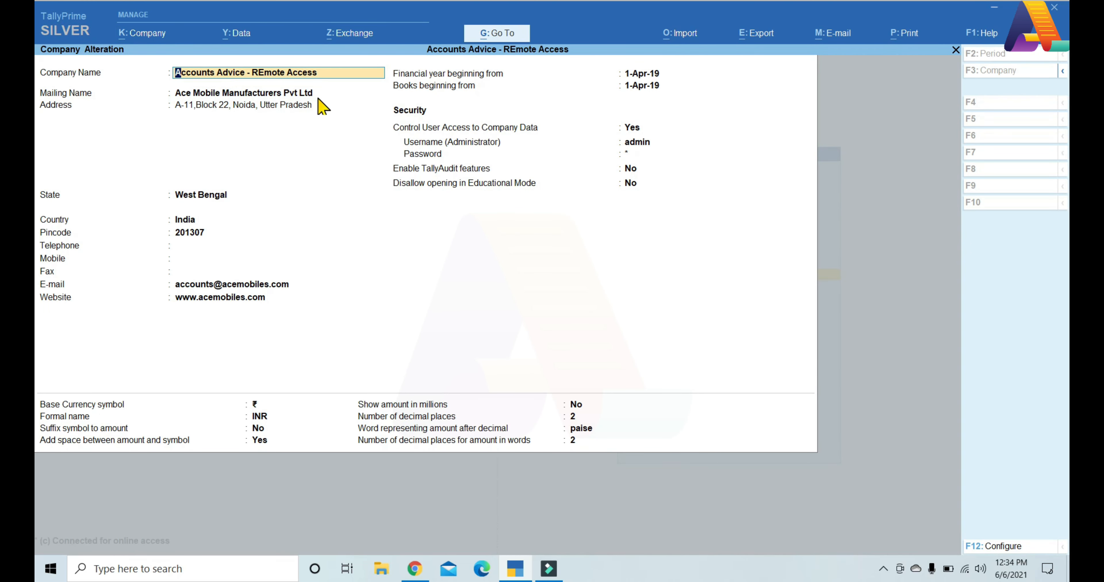
key("ctrl")
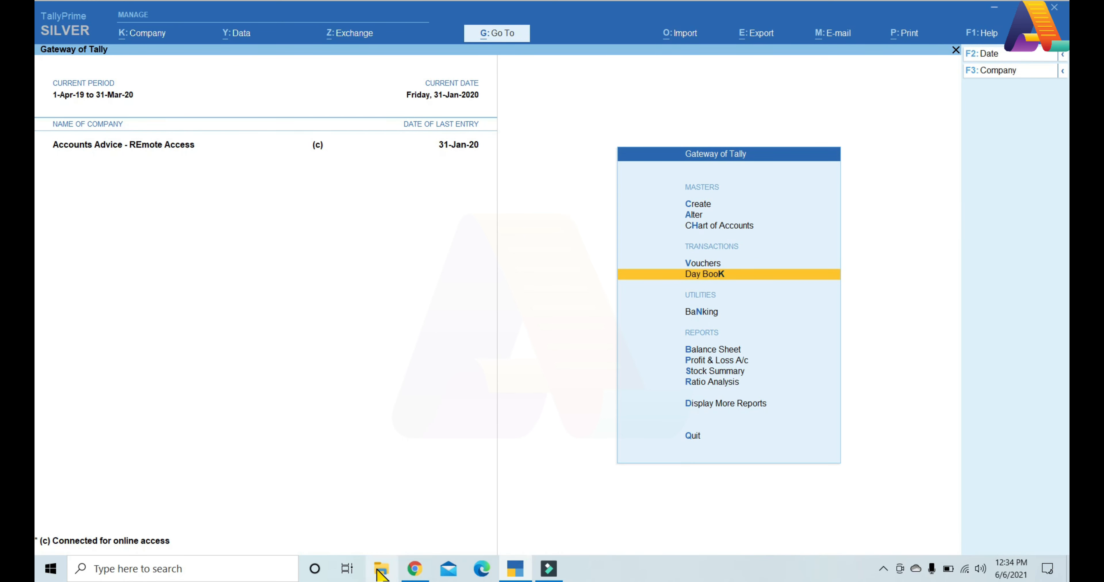
Switch back to Chrome, open the Balance Sheet of the connected company Ace Mobile Manufacturers Pvt Ltd, and view its download options.
left_click(410, 574)
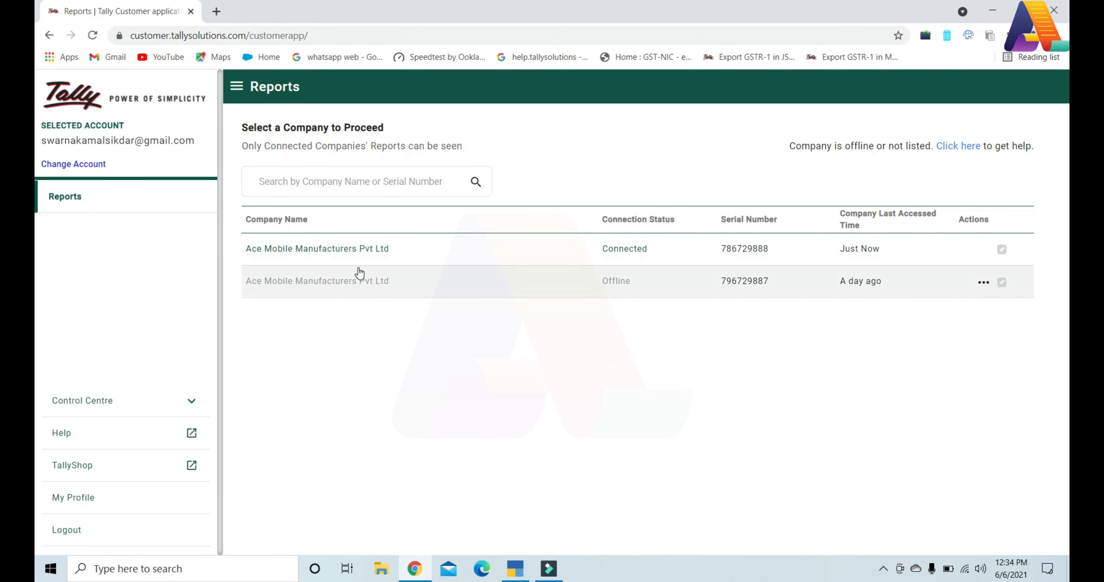
left_click(335, 253)
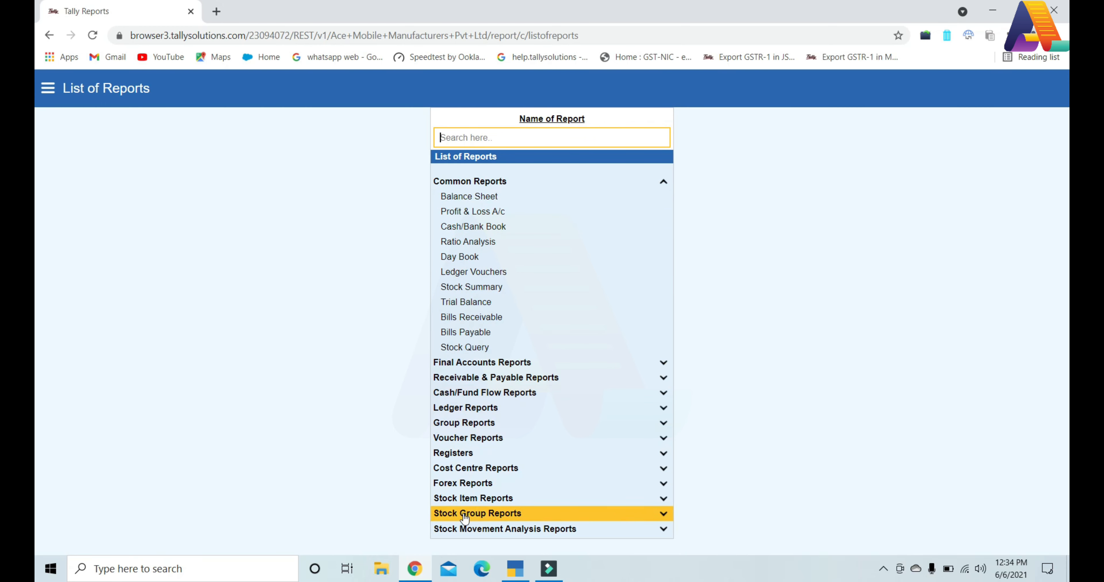
left_click(475, 197)
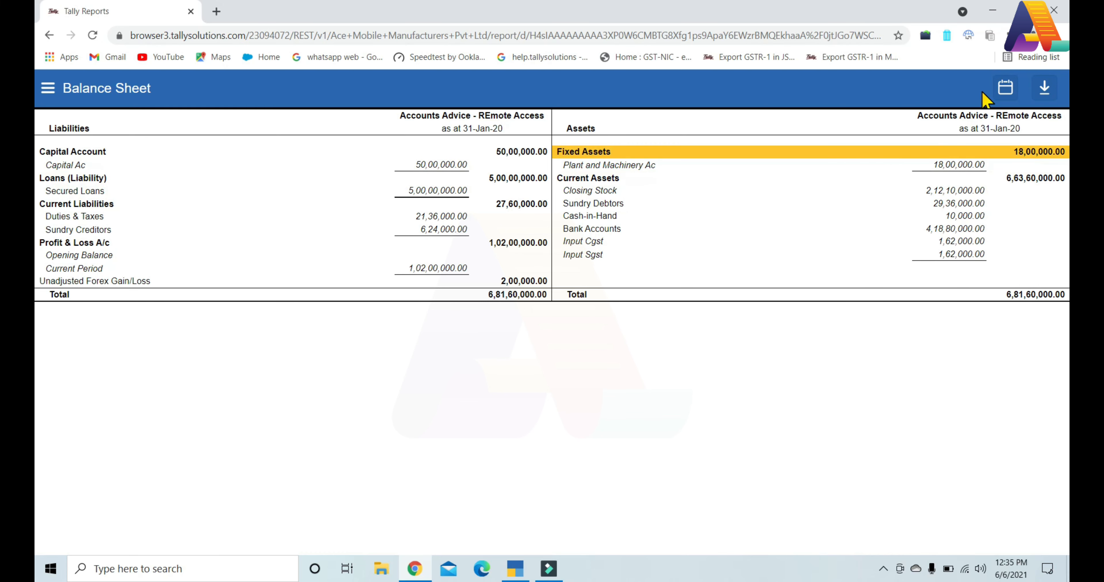
left_click(1044, 91)
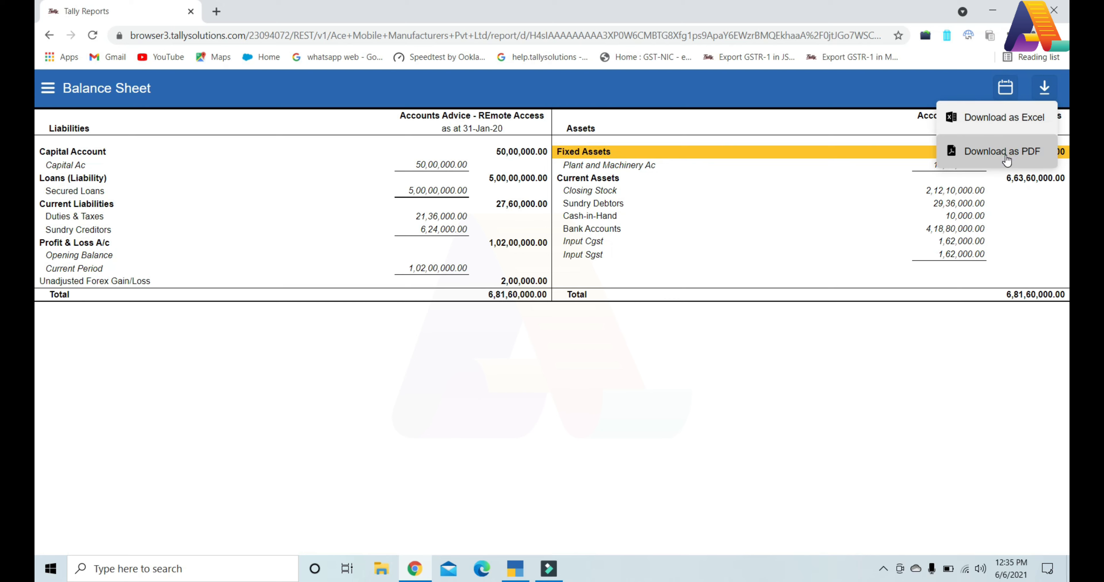
left_click(876, 80)
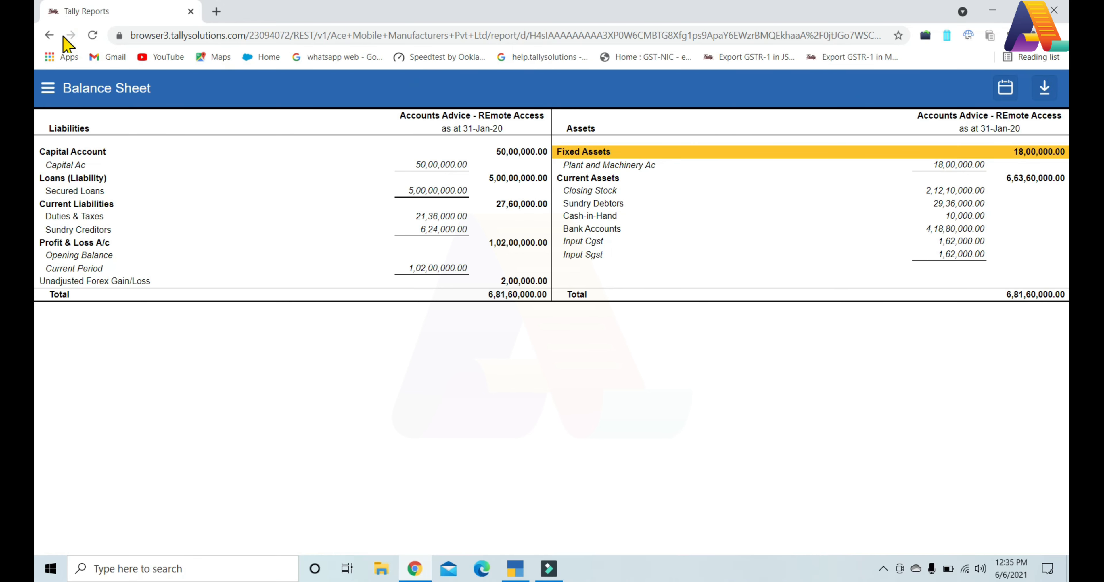
Return to the list of reports and view the Profit & Loss A/c.
left_click(50, 35)
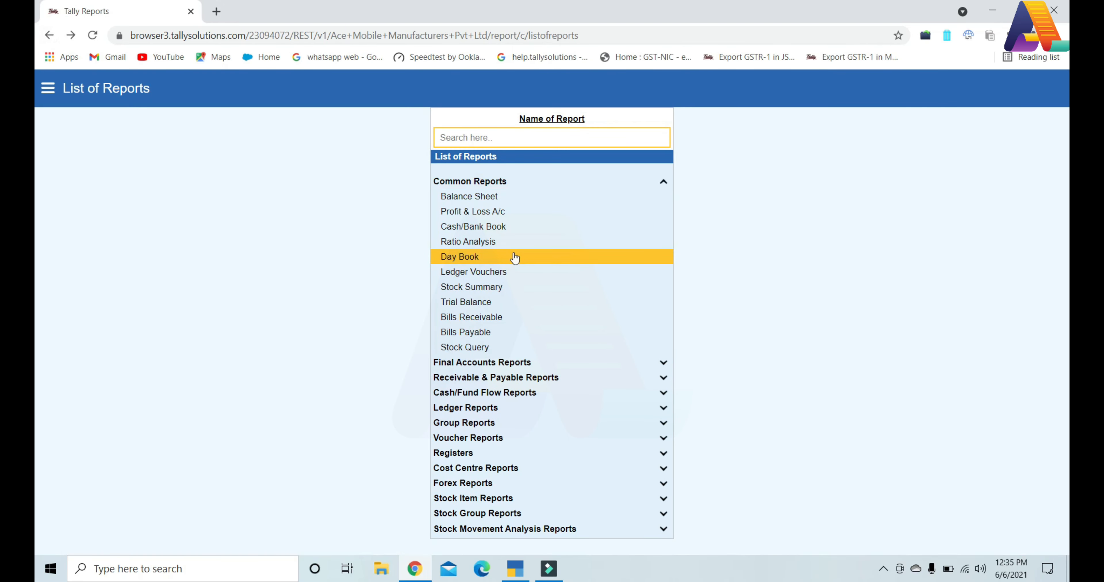
key("Up")
key("Up")
key("Up")
key("Return")
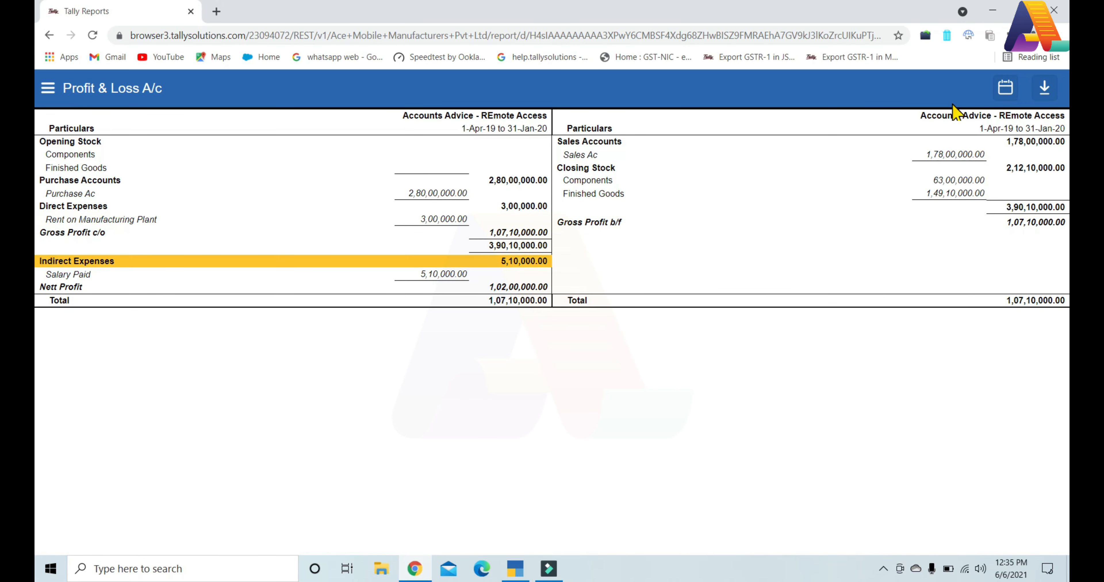
Reopen the Balance Sheet in the browser and compare it with the Balance Sheet in TallyPrime.
left_click(50, 35)
left_click(509, 199)
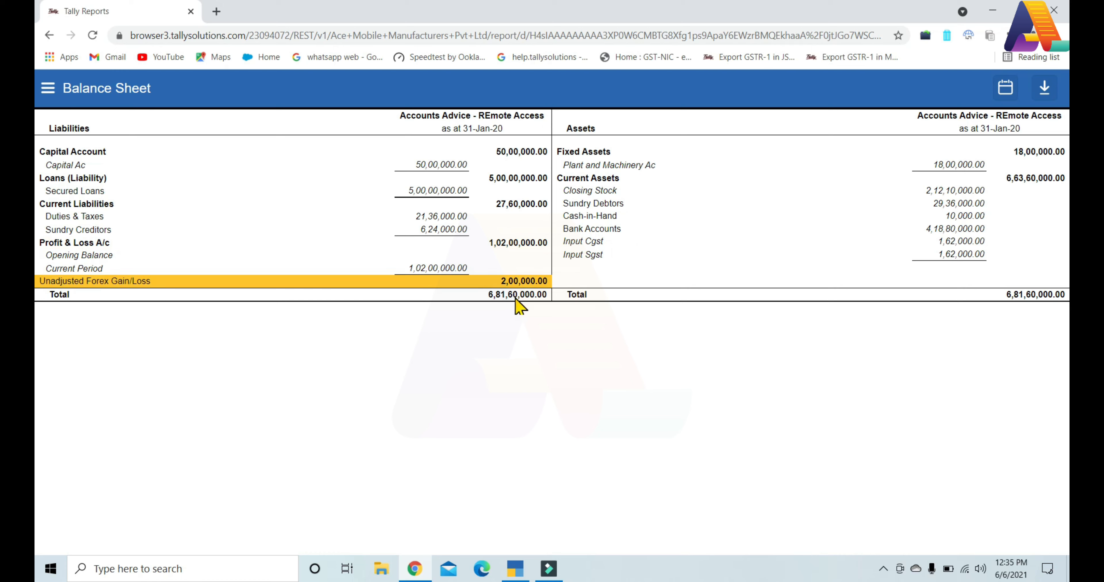
left_click(515, 569)
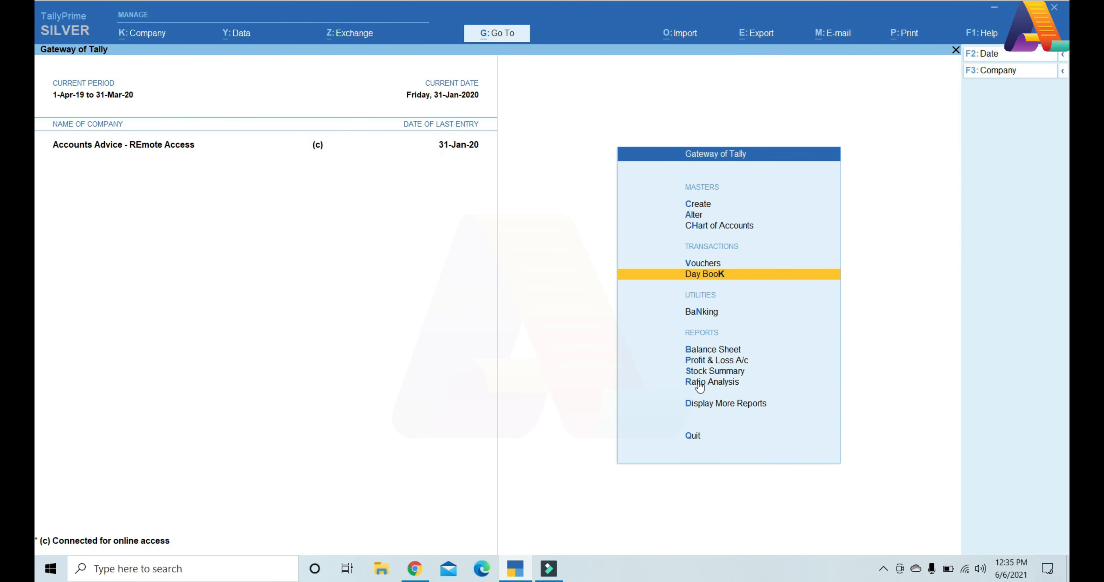
key("b")
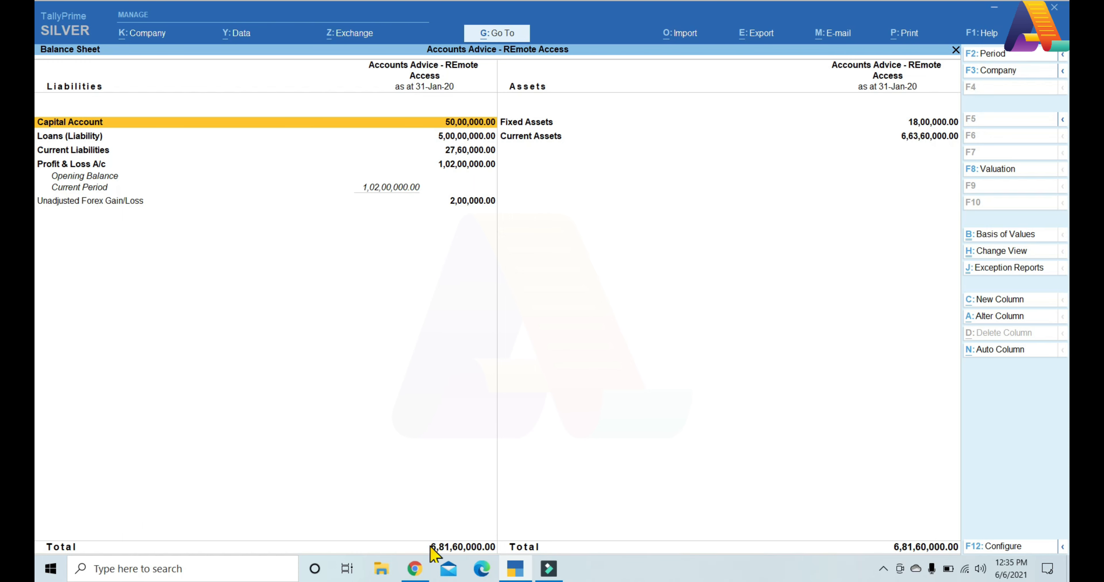
left_click(415, 569)
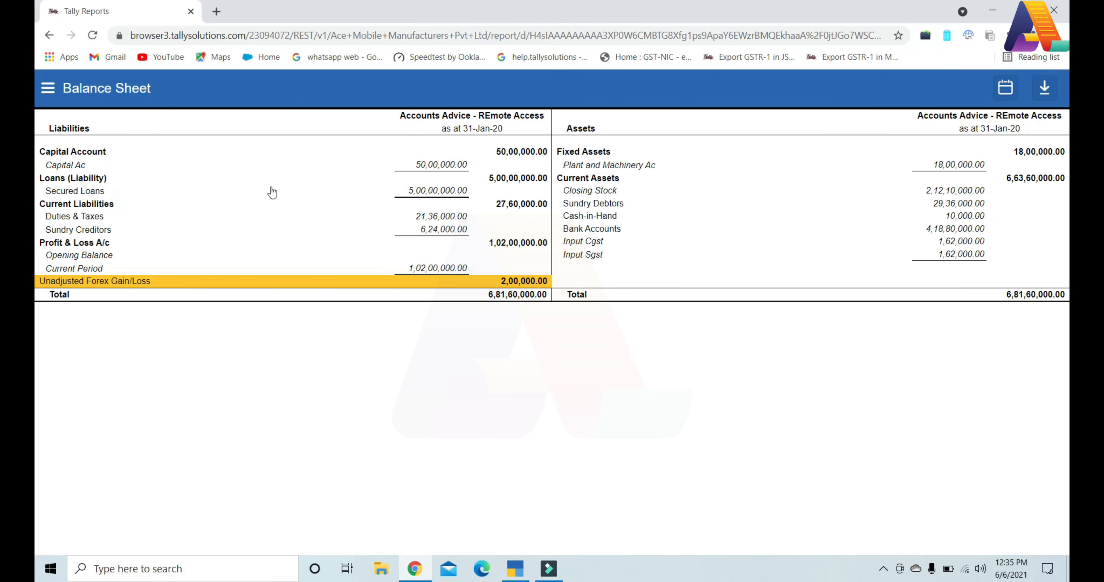
Return to the browser's list of reports and look through the Common Reports down to the Final Accounts Reports group.
left_click(272, 191)
left_click(49, 35)
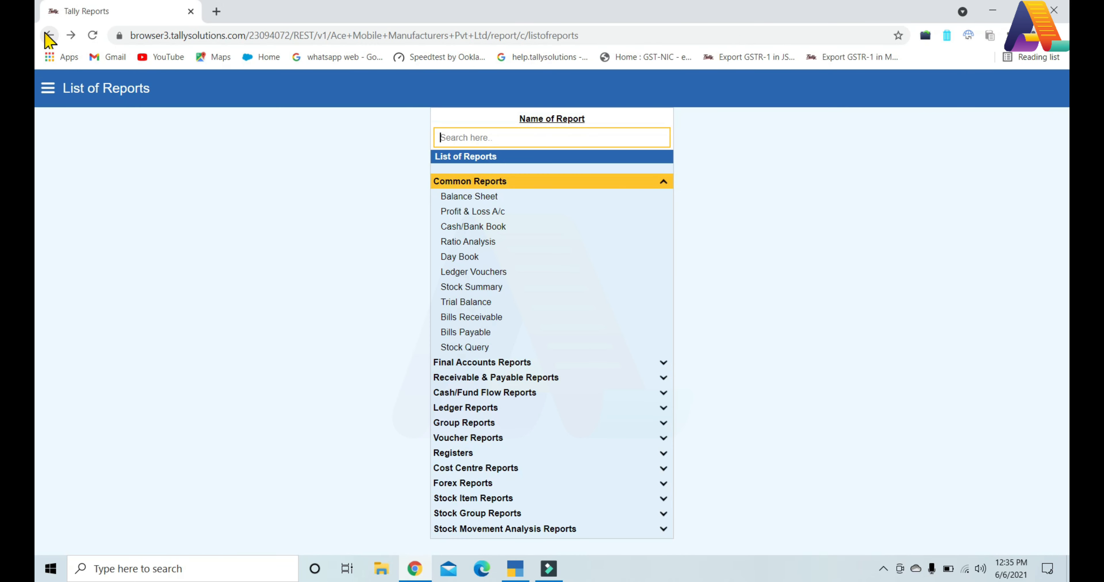
key("Down")
key("Down")
key("Down")
key("Down")
key("Down")
key("Down")
key("Down")
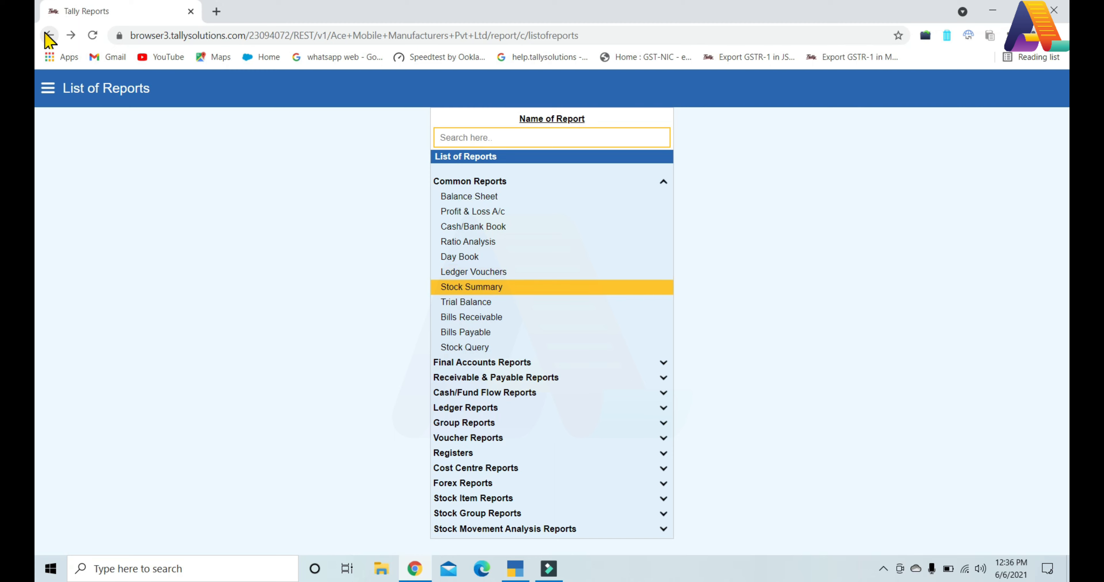
key("Down")
key("Down")
key("Down")
key("Down")
key("Down")
key("Down")
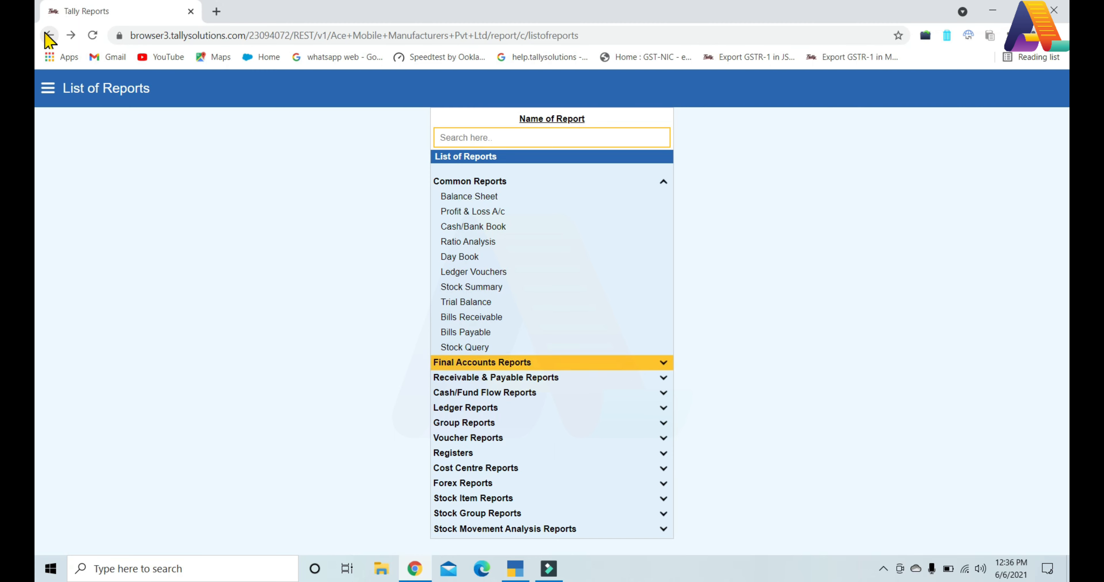
Look through the remaining report groups down to Stock Movement Analysis Reports, expanding Cost Centre Reports to view its reports.
key("Down")
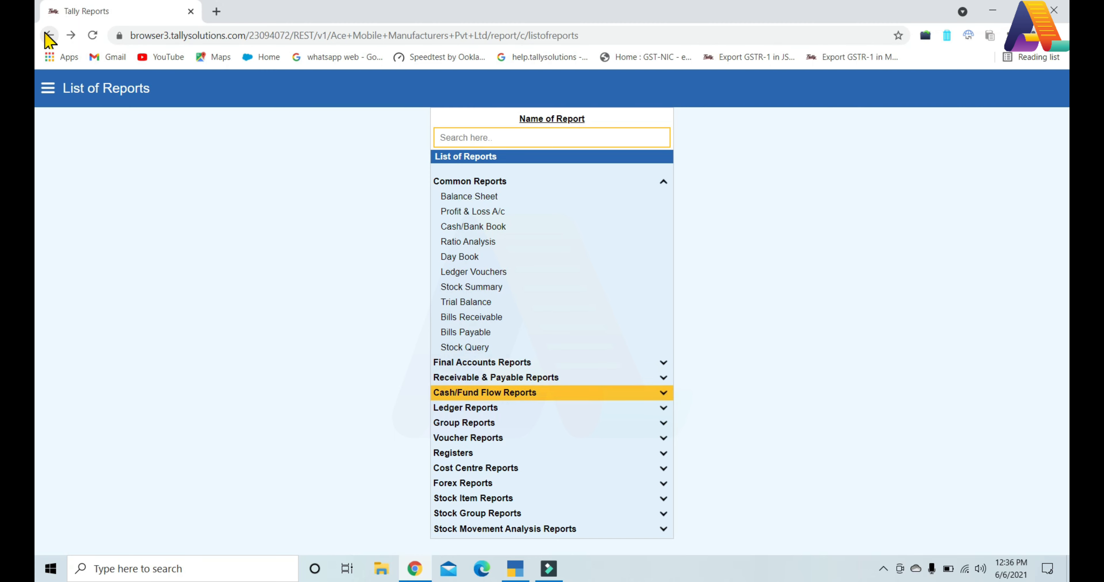
key("Down")
key("Down")
key("Down")
key("Down")
key("Down")
key("Down")
key("Down")
key("Down")
key("Up")
key("Up")
key("Up")
key("Return")
key("Down")
key("Down")
key("Down")
key("Down")
key("Down")
key("Down")
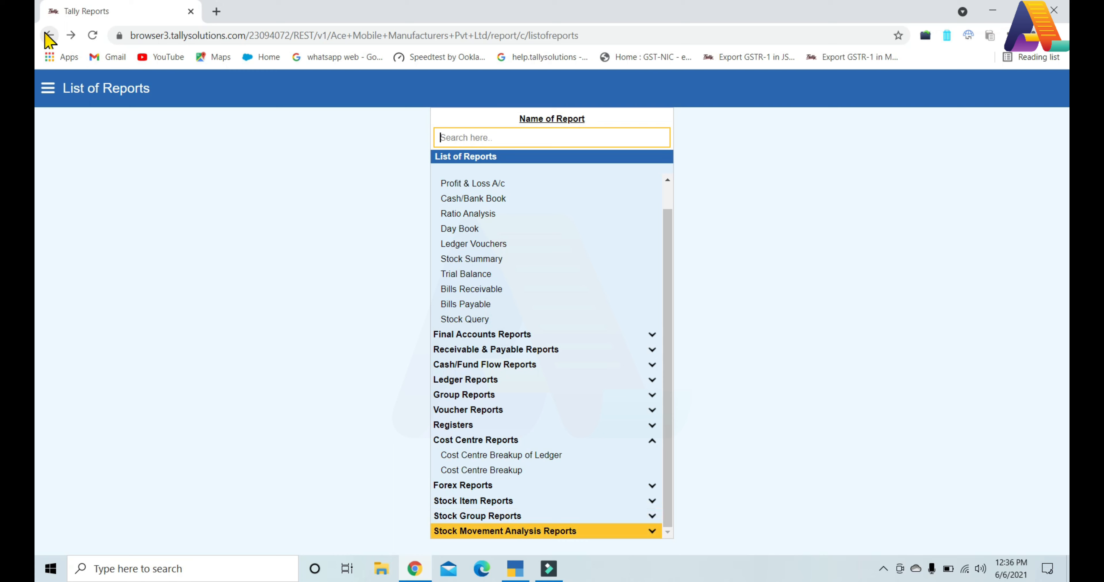
Go back up to Final Accounts Reports, expand the group, and look through its reports, including Ratio Analysis and Profit & Loss A/c.
key("Up")
key("Up")
key("Up")
key("Up")
key("Up")
key("Up")
key("Up")
key("Up")
key("Up")
key("Up")
key("Up")
key("Up")
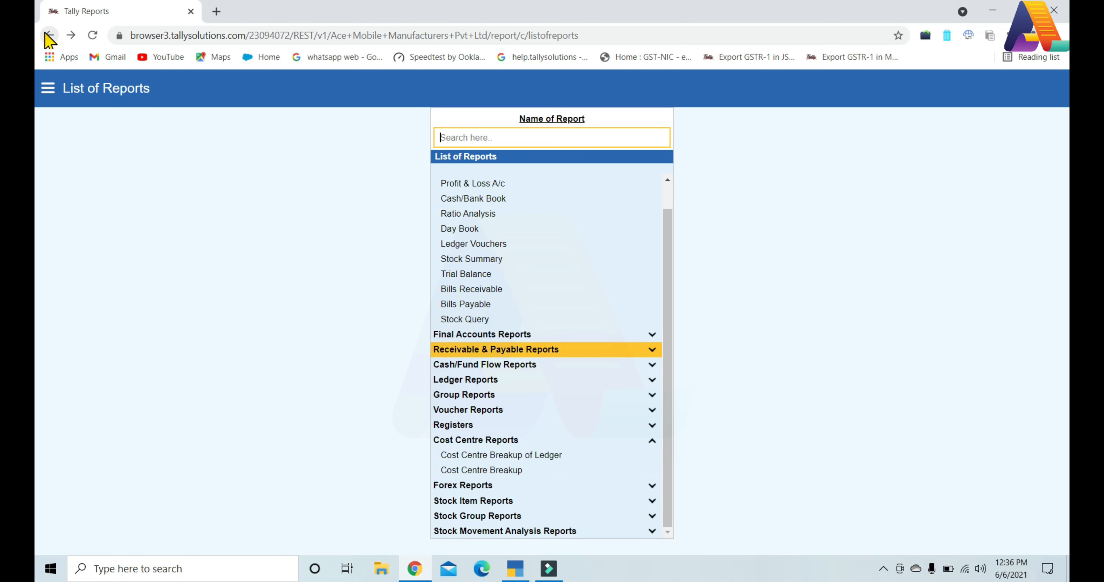
key("Up")
key("Return")
key("Down")
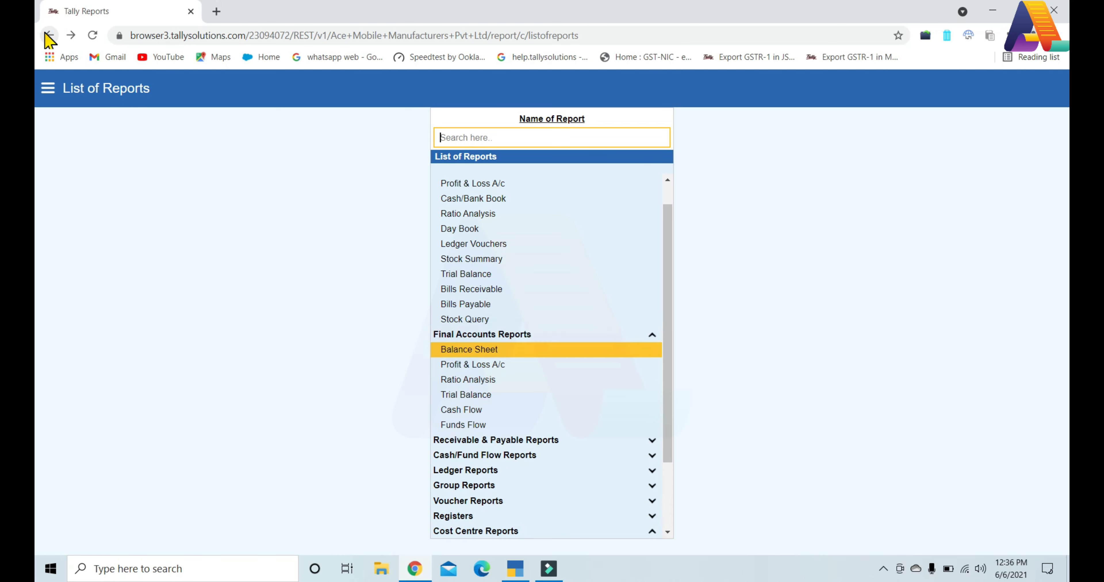
key("Down")
key("Down")
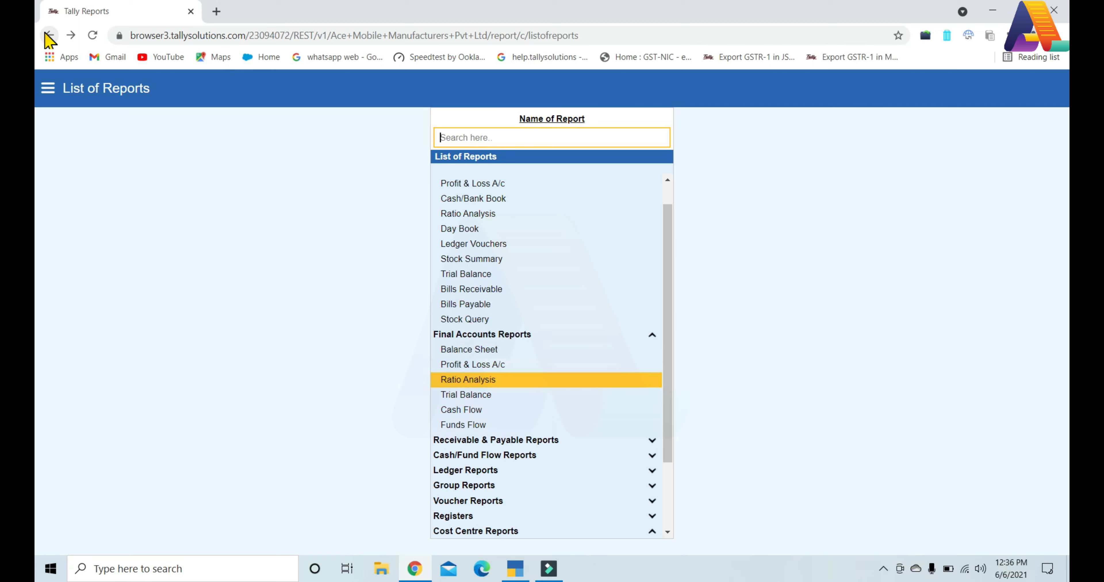
key("Down")
key("Down")
key("Up")
key("Up")
key("Up")
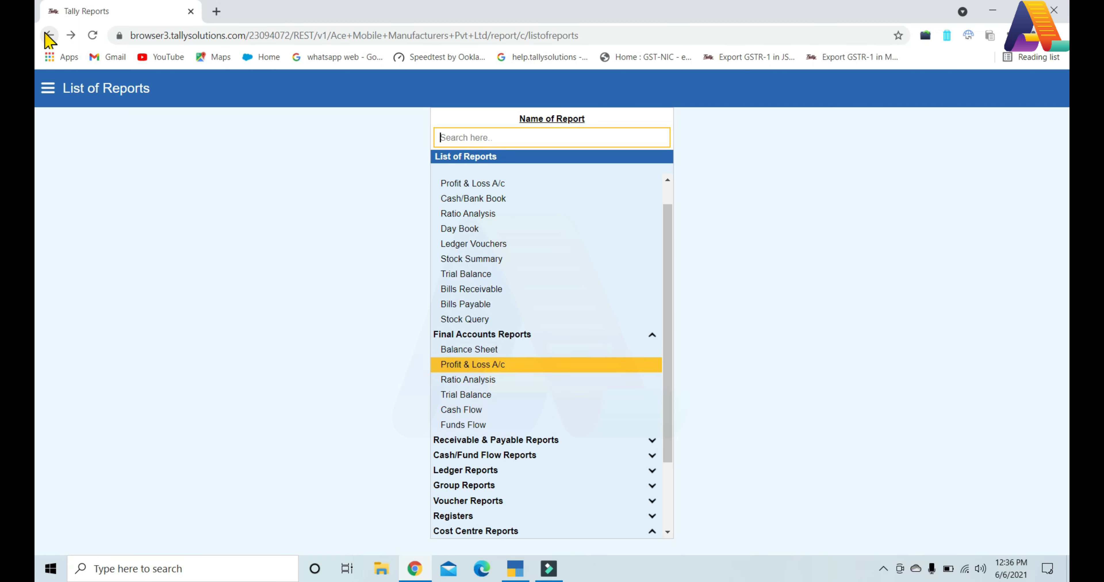
key("Home")
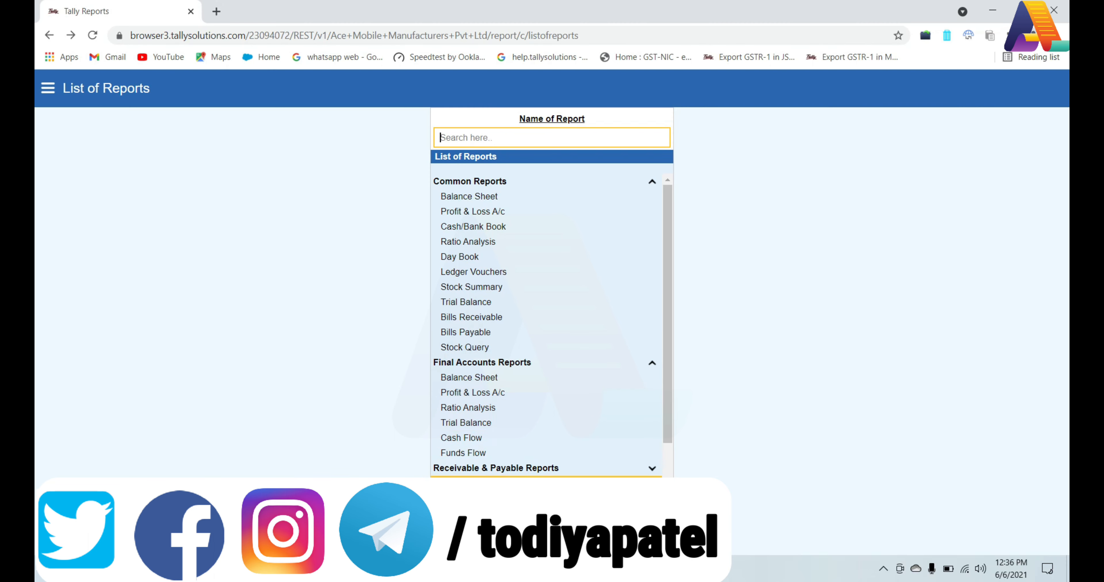
Switch to TallyPrime and close the Balance Sheet to return to the Gateway of Tally.
left_click(364, 568)
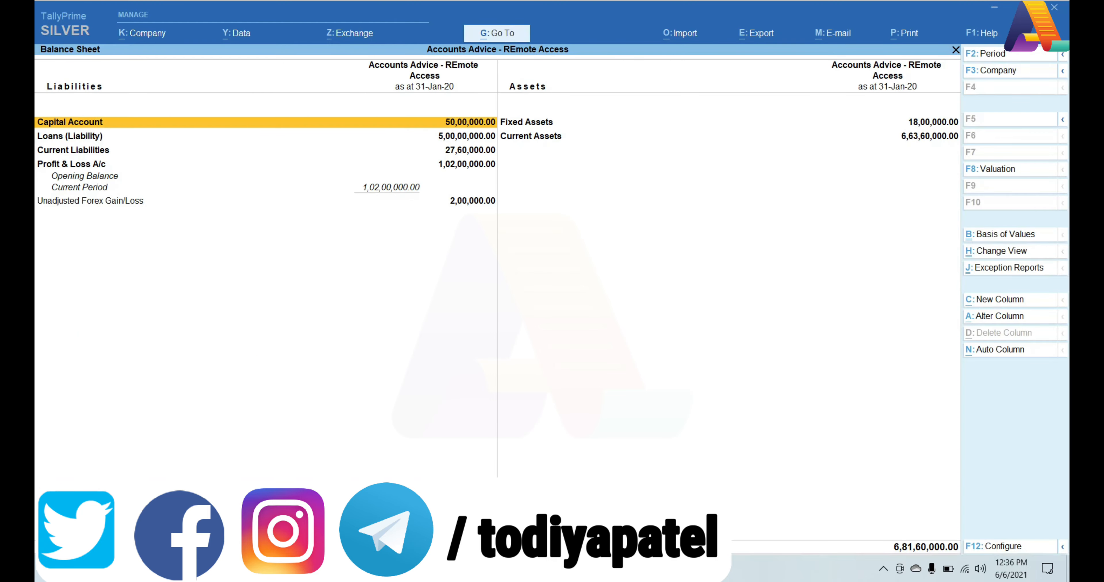
key("Escape")
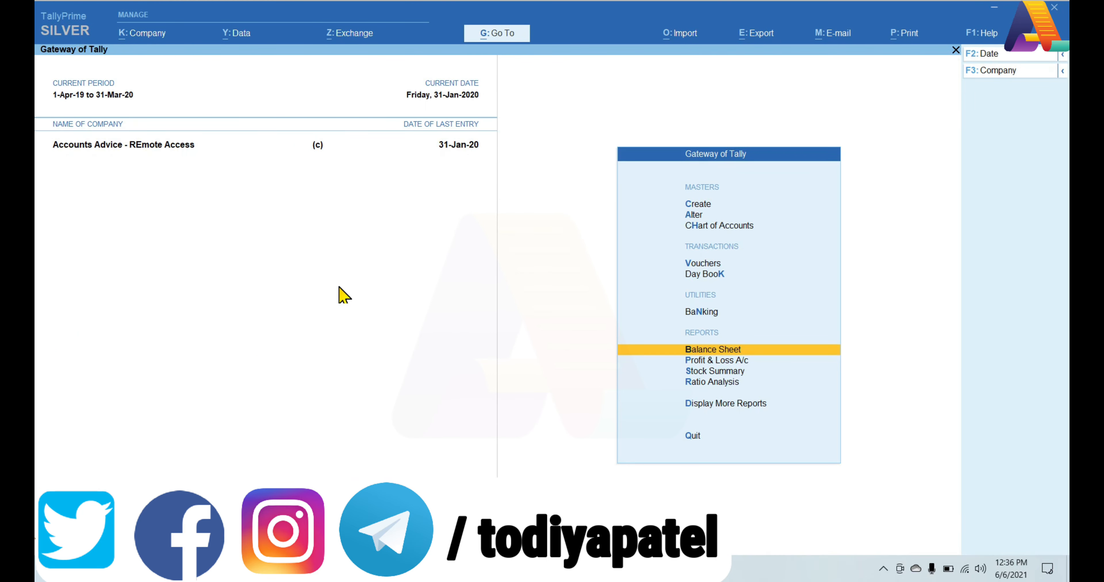